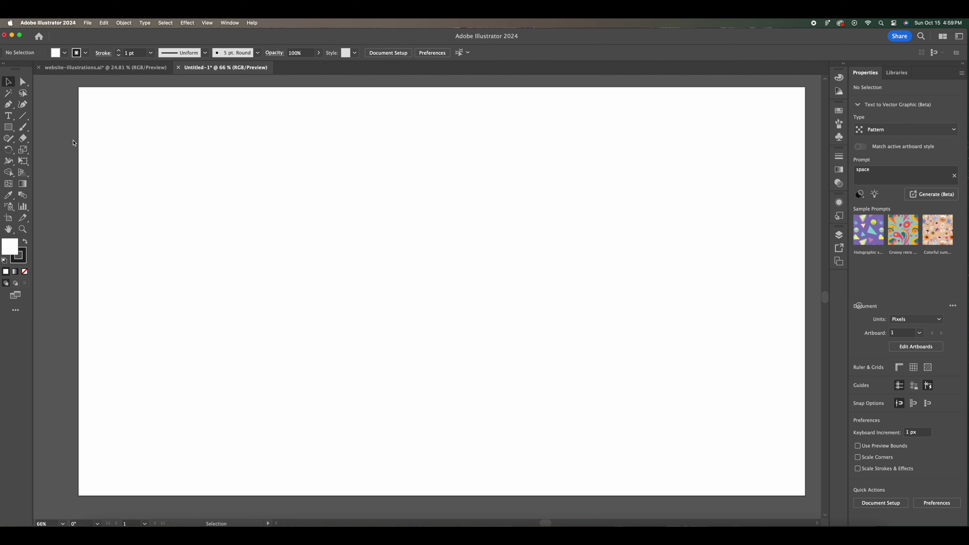
Draw a 1920 by 1080 px rectangle that covers the whole artboard and keep it selected.
left_click(10, 130)
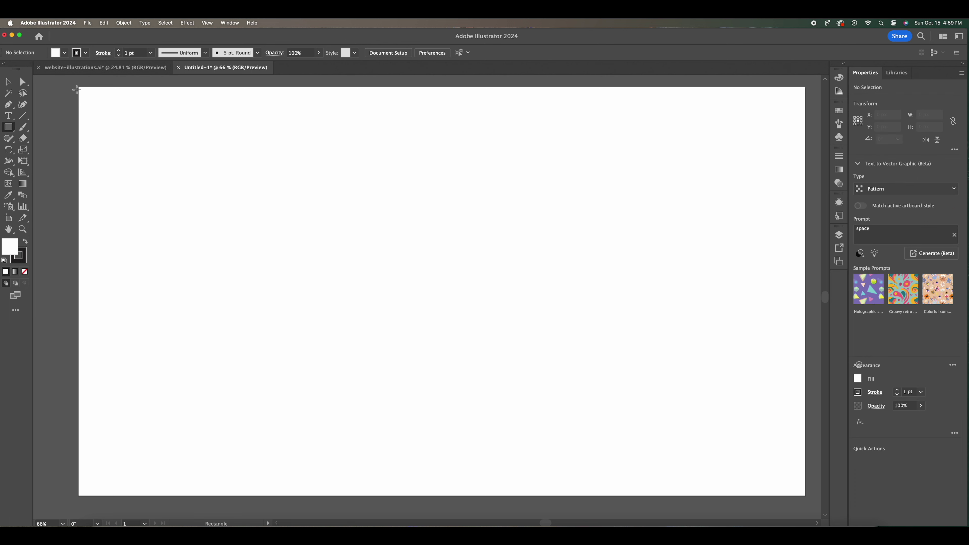
left_click_drag(80, 91, 811, 497)
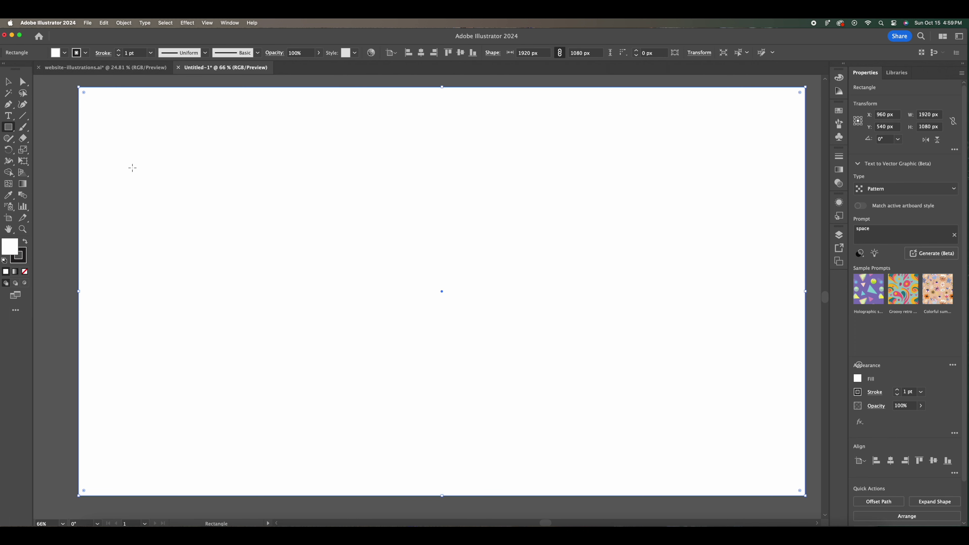
left_click(9, 86)
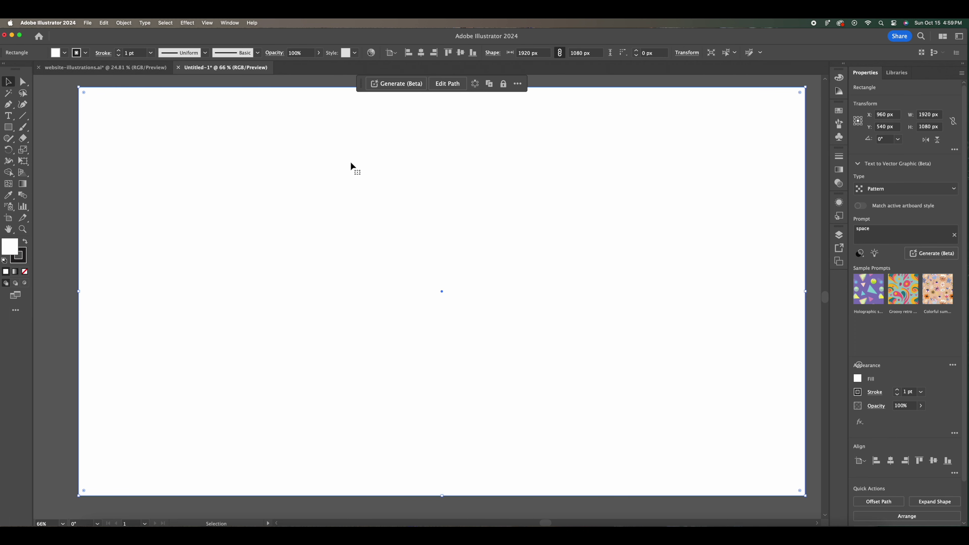
Generate a vector graphic of type Scene inside the rectangle from the prompt "mid 80s desert hotel".
left_click(396, 83)
double_click(380, 83)
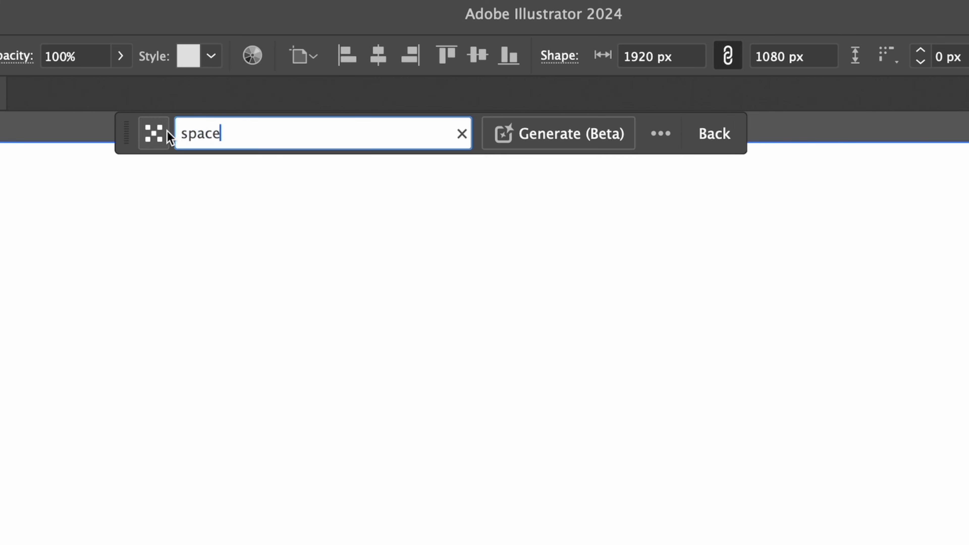
left_click(168, 136)
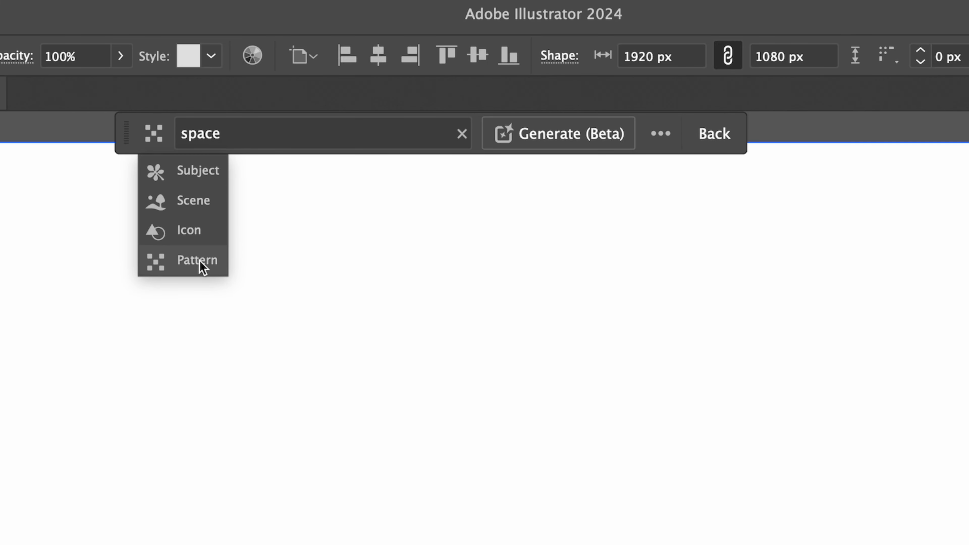
left_click(202, 203)
left_click(325, 131)
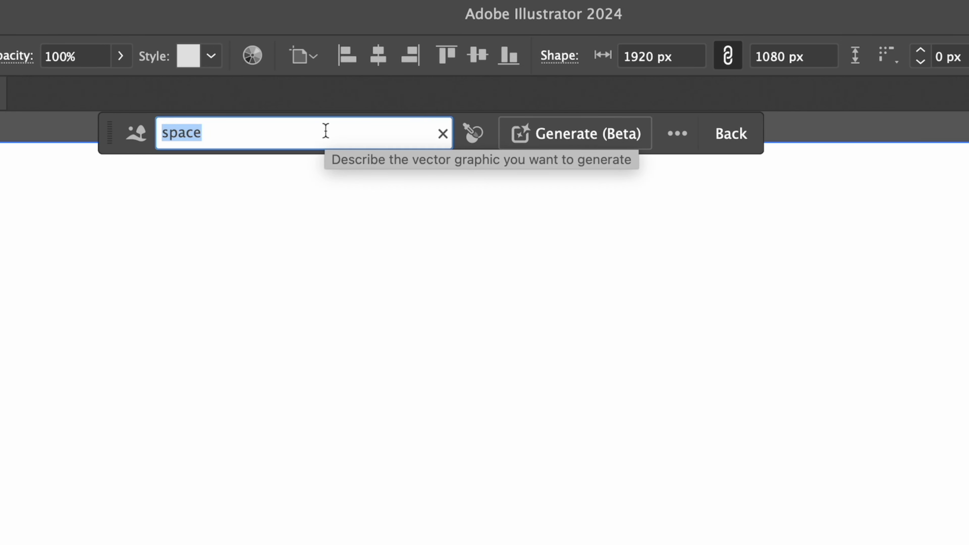
type("mi")
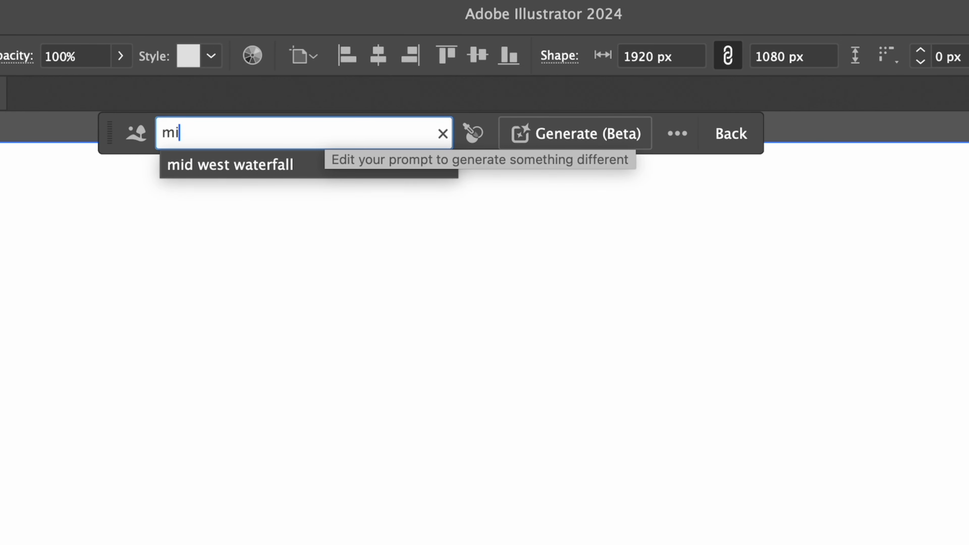
type("d 80s desert hotel")
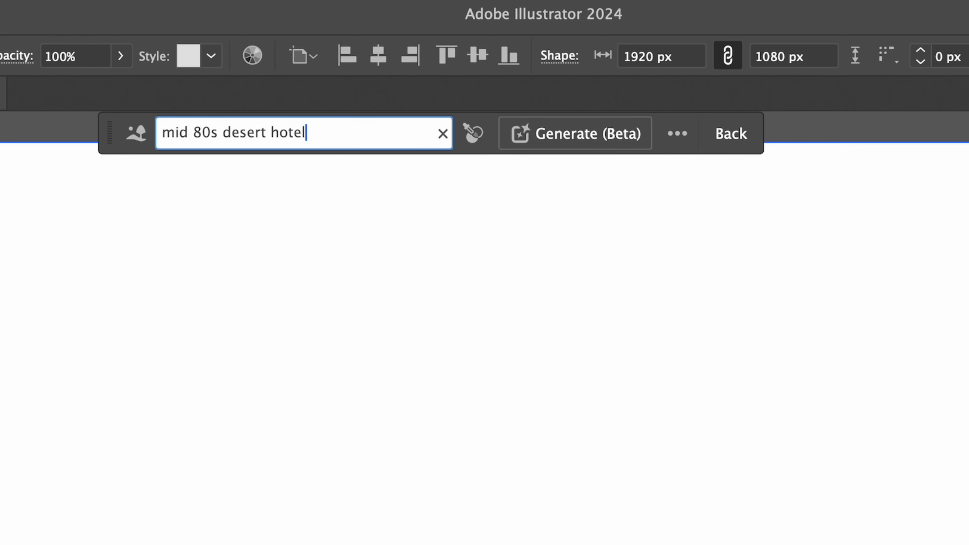
left_click(584, 145)
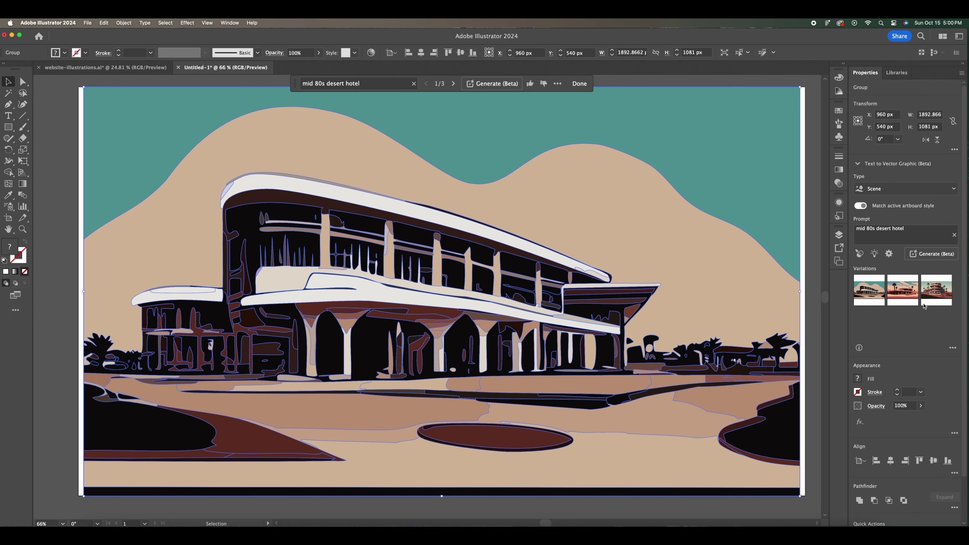
Preview the second and third generated hotel variations on the artboard.
left_click(896, 295)
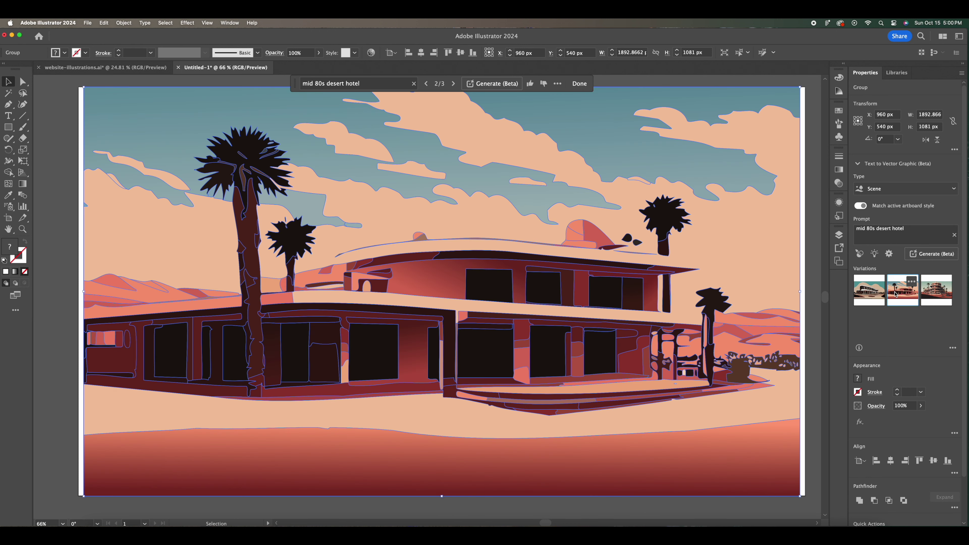
left_click(937, 292)
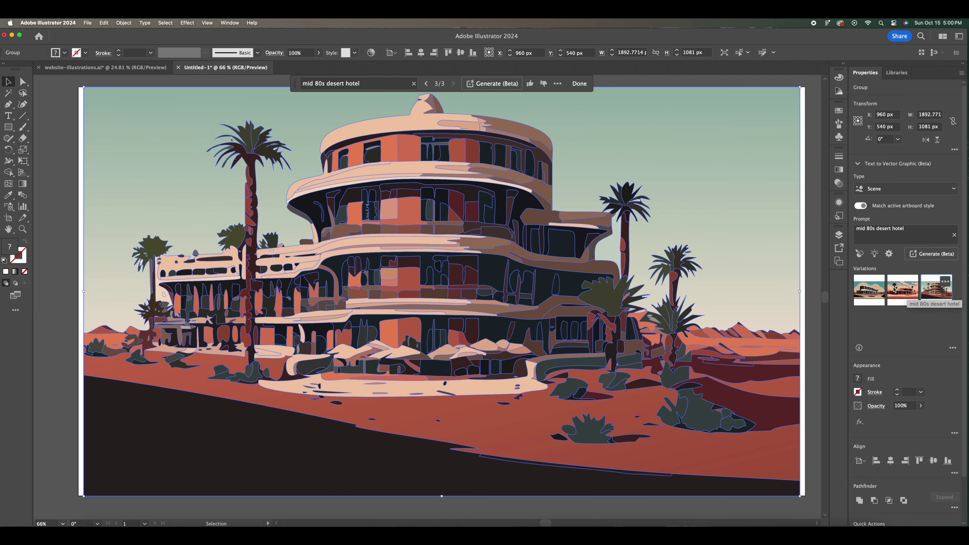
left_click(47, 192)
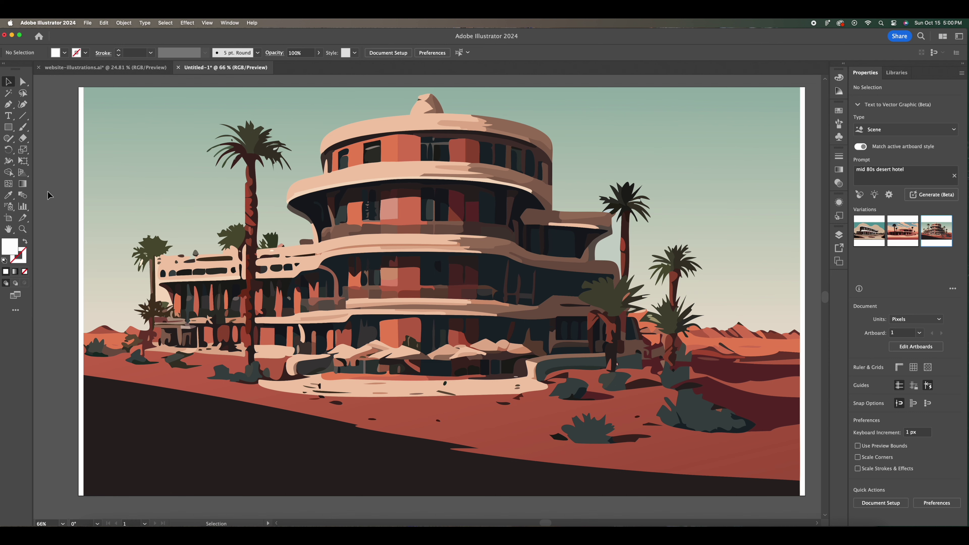
key("super+minus")
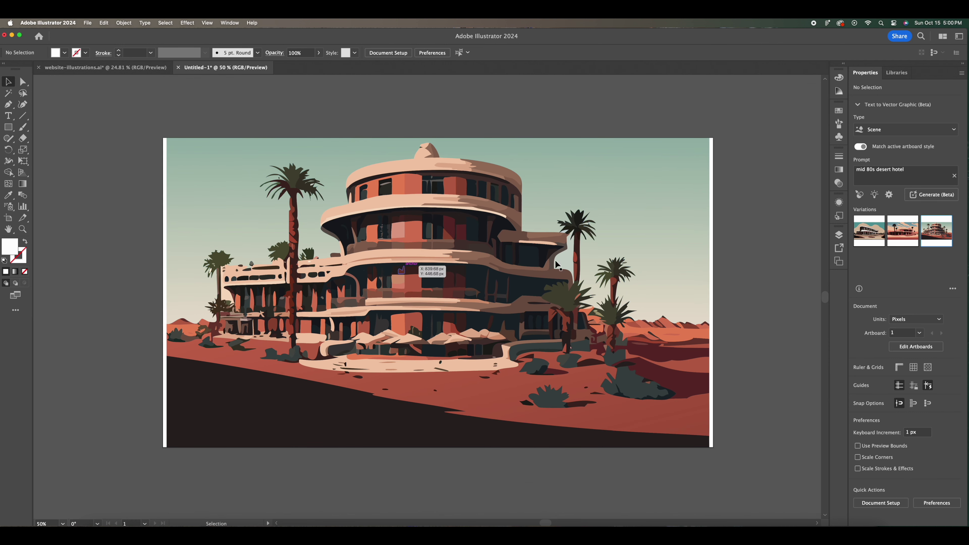
Reselect the hotel artwork, compare its variations again, and apply the first one with the curved white roof.
left_click(860, 233)
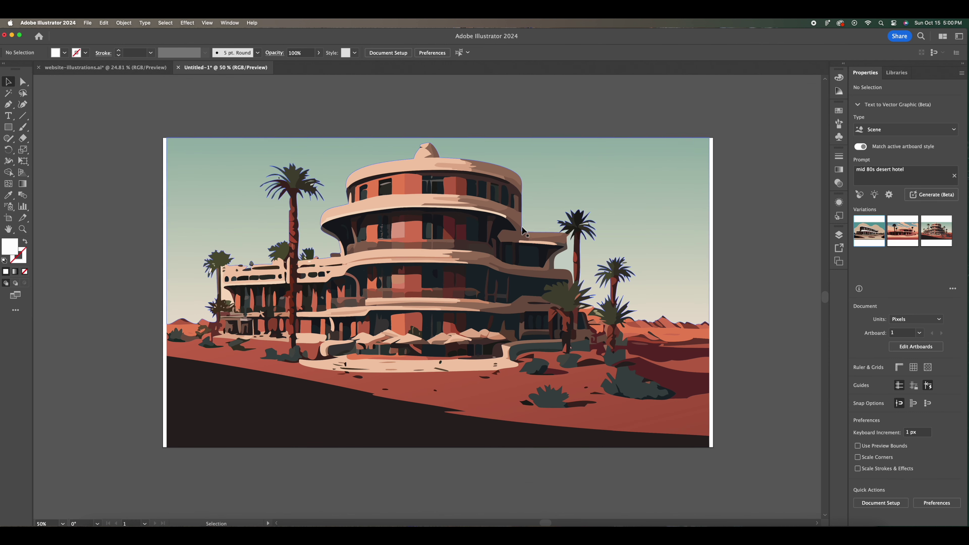
key("super+a")
left_click(894, 284)
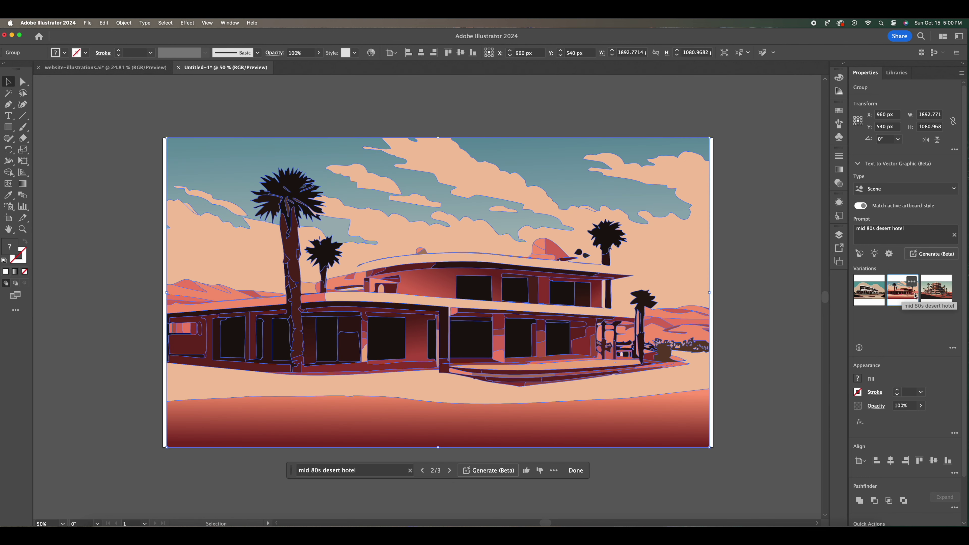
left_click(931, 294)
left_click(899, 289)
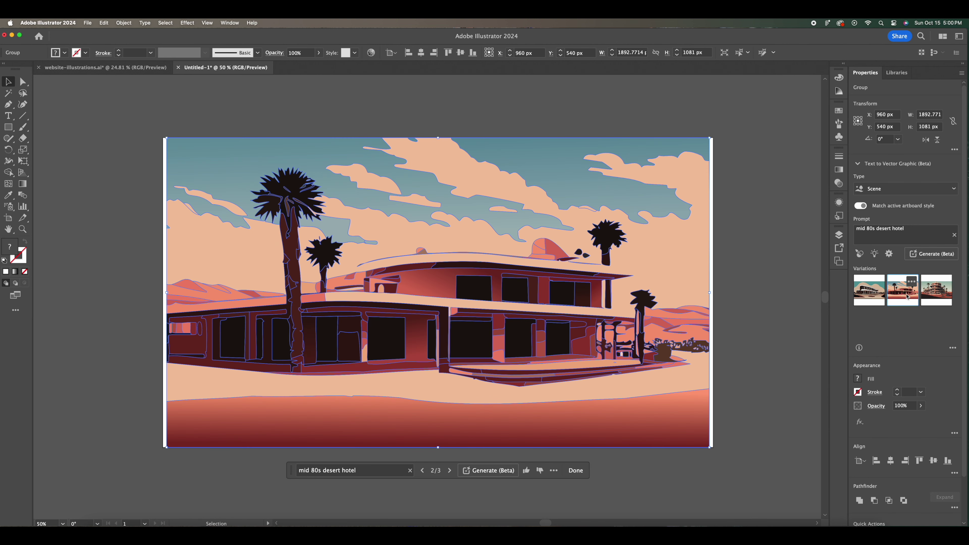
left_click(869, 291)
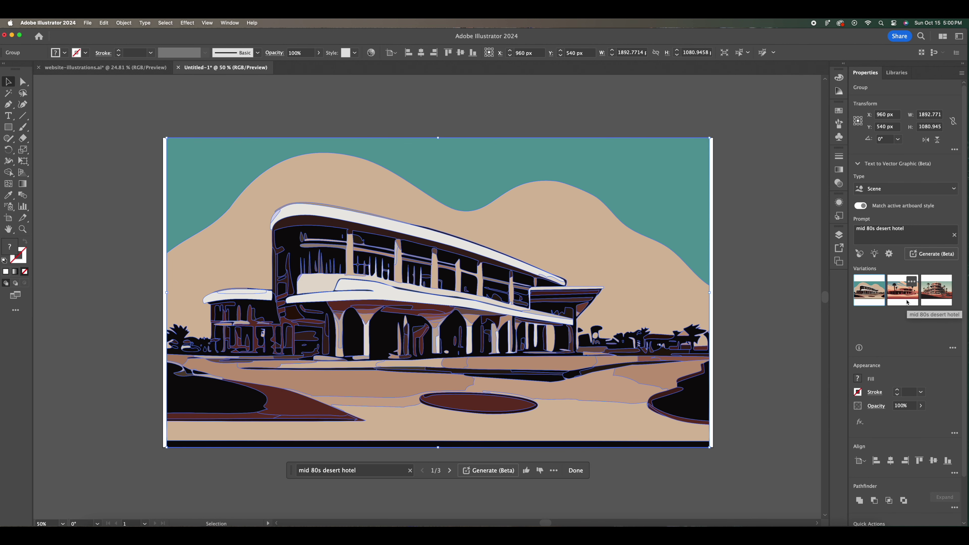
left_click(92, 113)
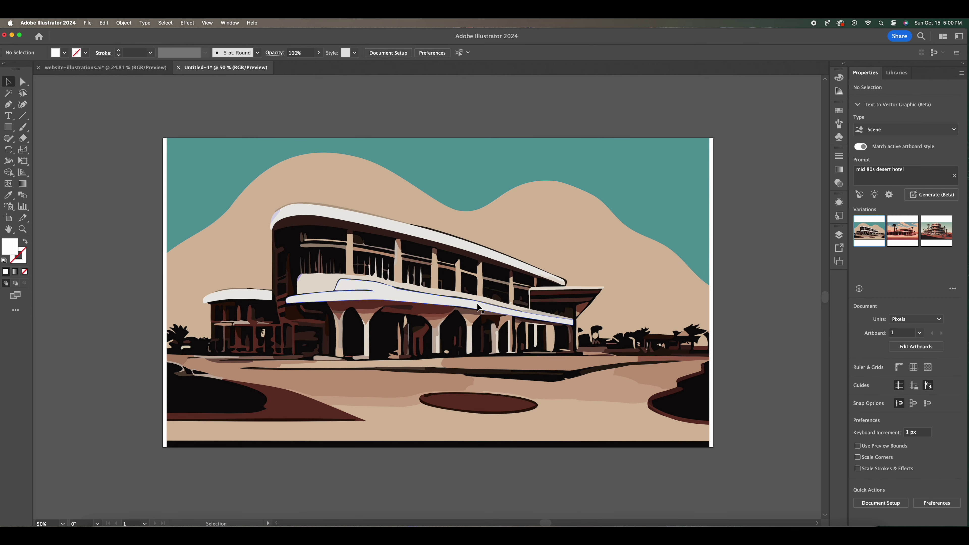
Examine the vector shapes and details of the hotel's facade up close.
key("super+equal")
key("super+equal")
key("super+equal")
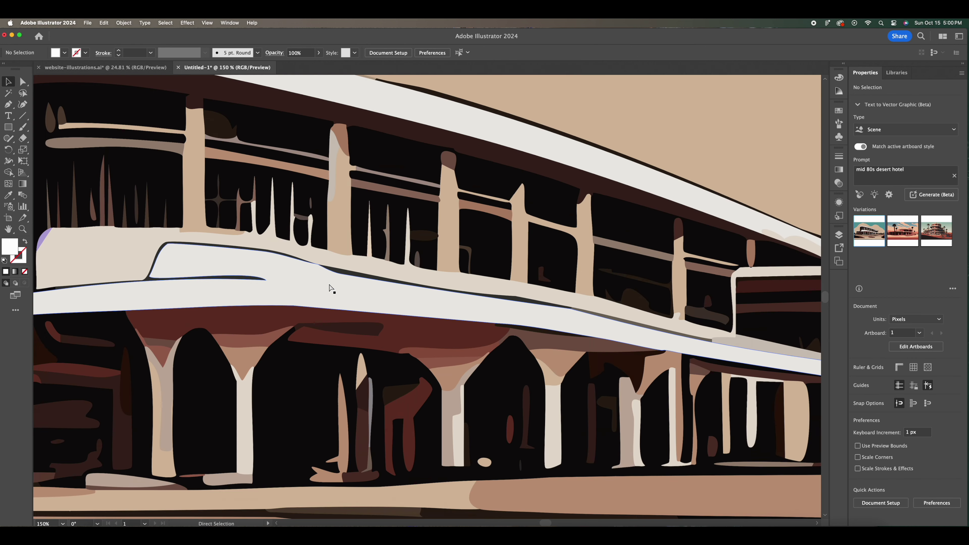
key("super+equal")
key("super+equal")
key("super+minus")
key("super+minus")
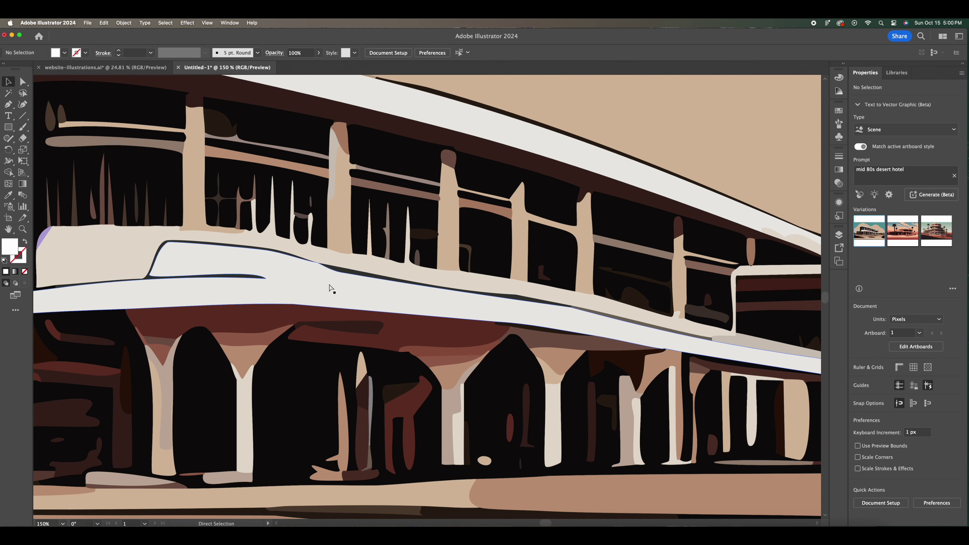
scroll(331, 289, "down", 3)
scroll(331, 289, "up", 3)
scroll(331, 289, "down", 3)
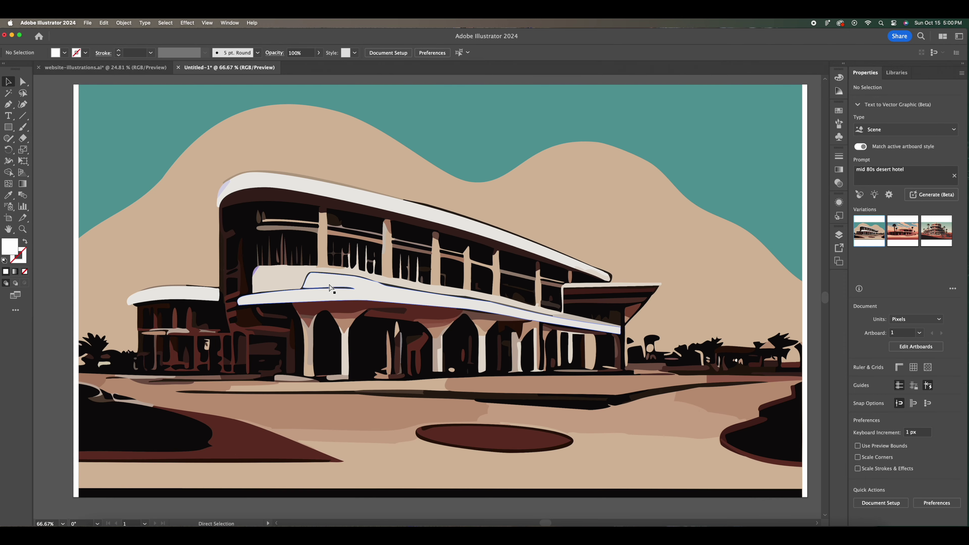
Select the hotel artwork and generate a new scene in its place from the prompt "outer space planets".
left_click(335, 272)
key("super+minus")
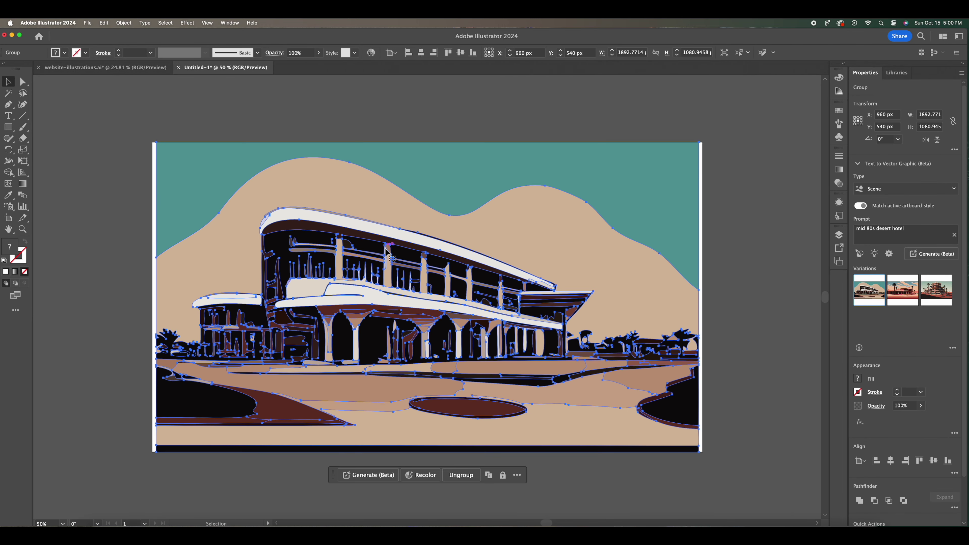
scroll(905, 281, "down", 3)
scroll(904, 275, "up", 3)
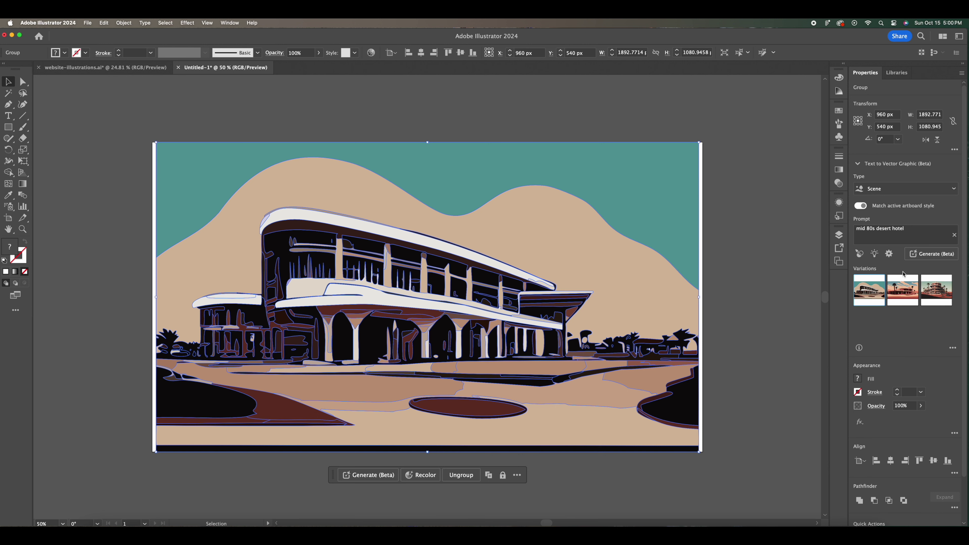
triple_click(919, 230)
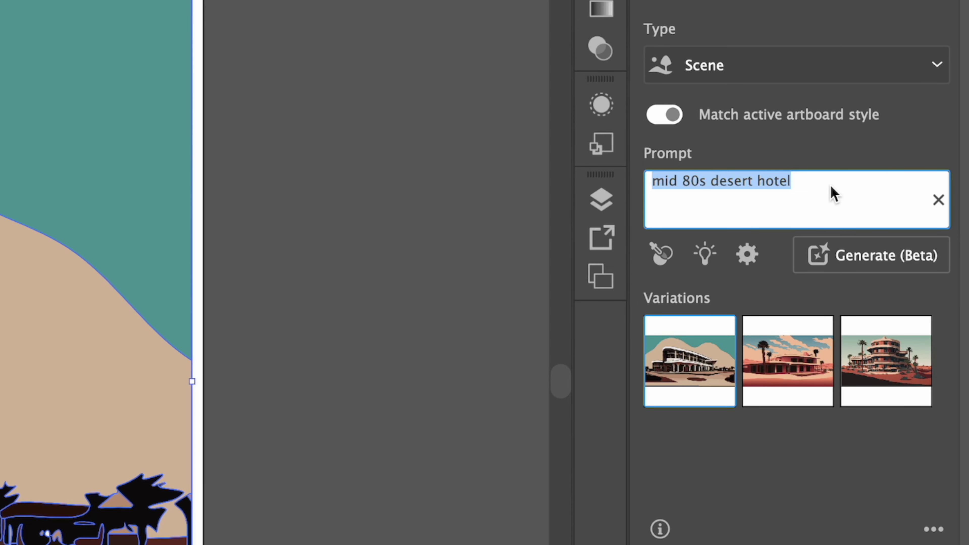
type("outer space")
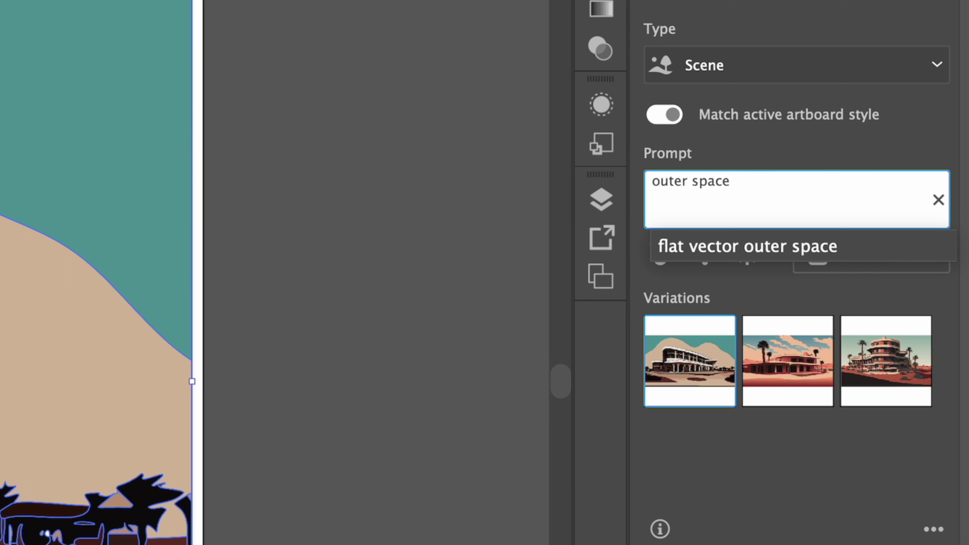
type(" plan")
type("ets")
key("Return")
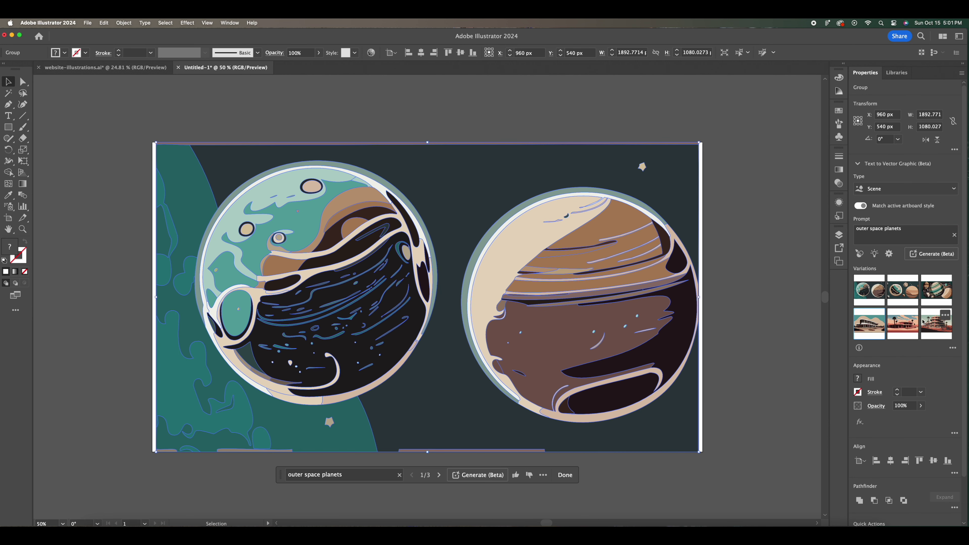
Compare the generated planet variations, apply the second one, and deselect the artwork.
left_click(903, 291)
left_click(934, 299)
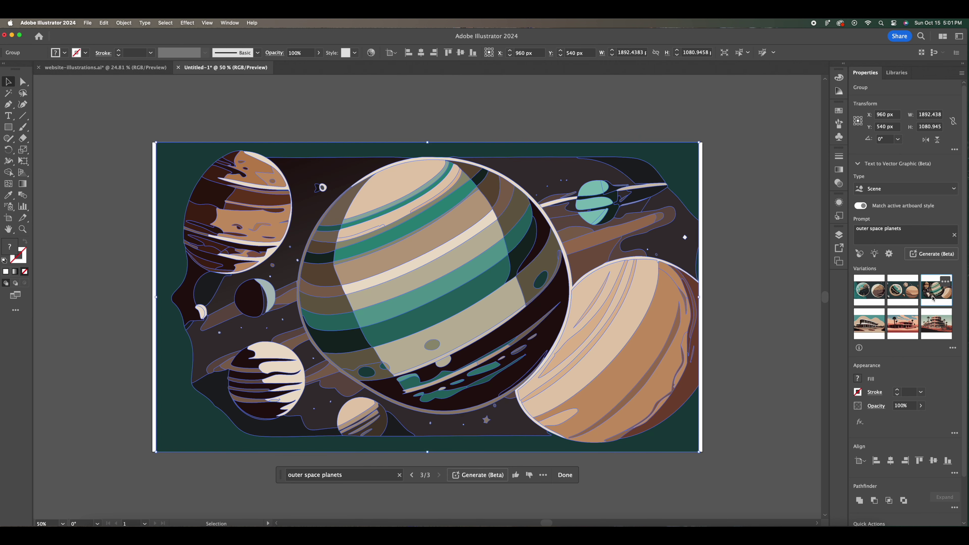
left_click(903, 292)
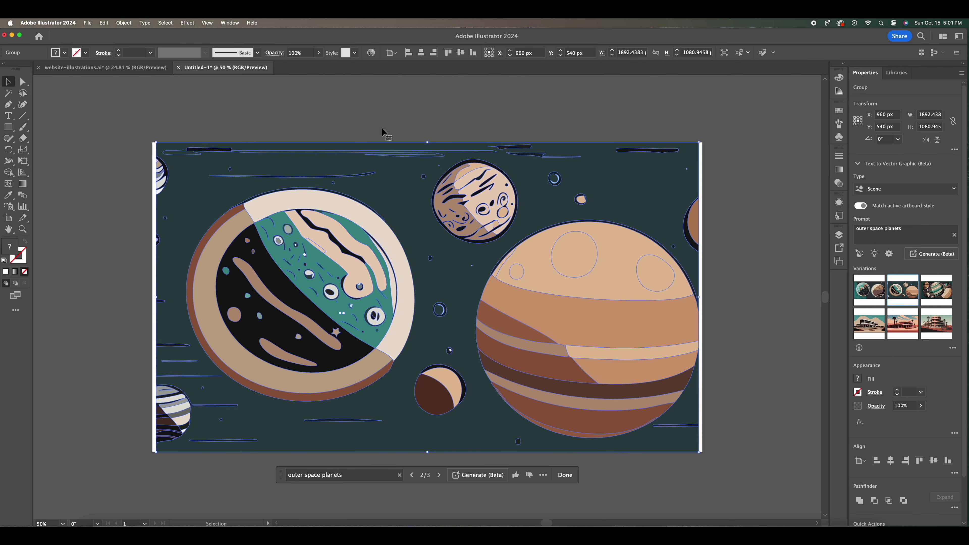
left_click(119, 115)
scroll(147, 145, "left", 3)
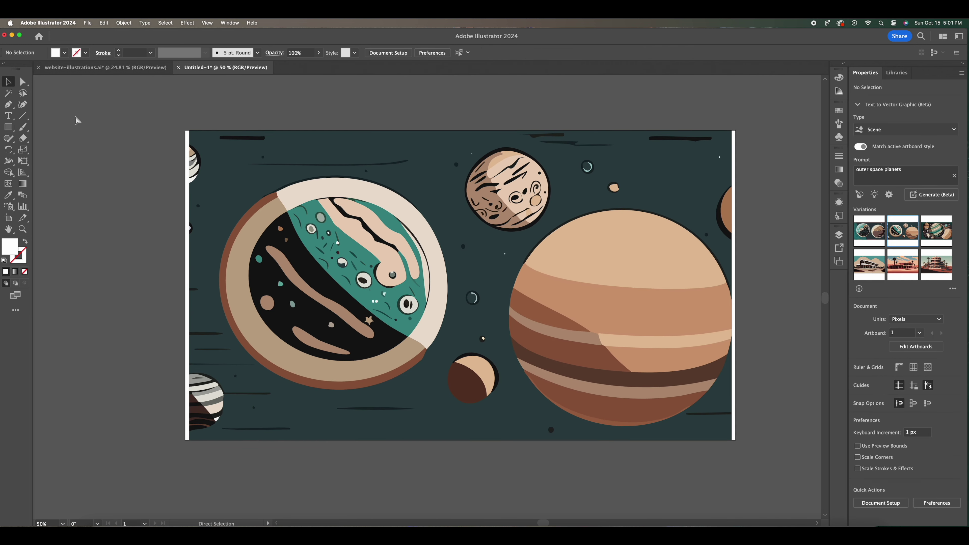
Try rounding the left corner of the large planet's top band by about 45 px, then undo it.
key("super+equal")
left_click(23, 82)
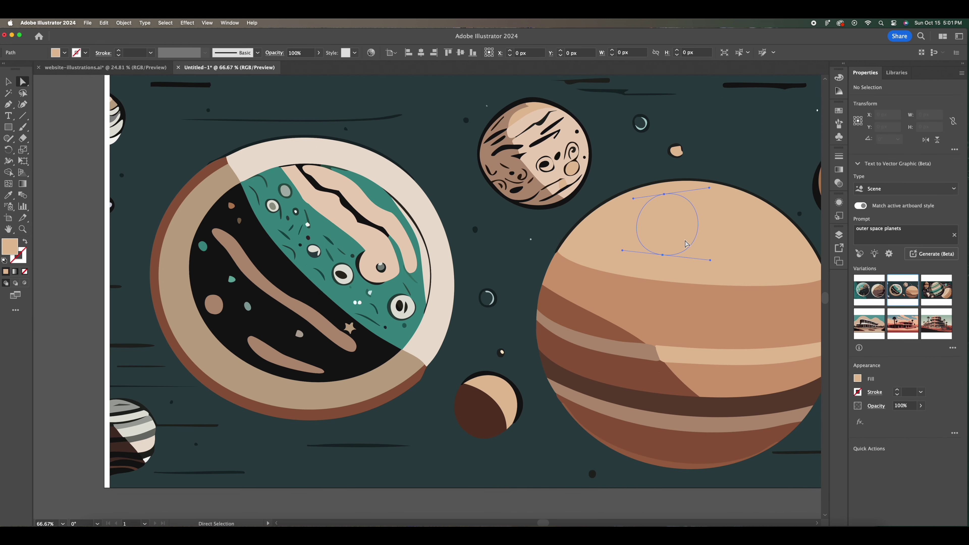
left_click(616, 266)
mouse_move(615, 266)
left_mouse_down()
mouse_move(521, 207)
mouse_move(616, 250)
left_mouse_up()
key("super+z")
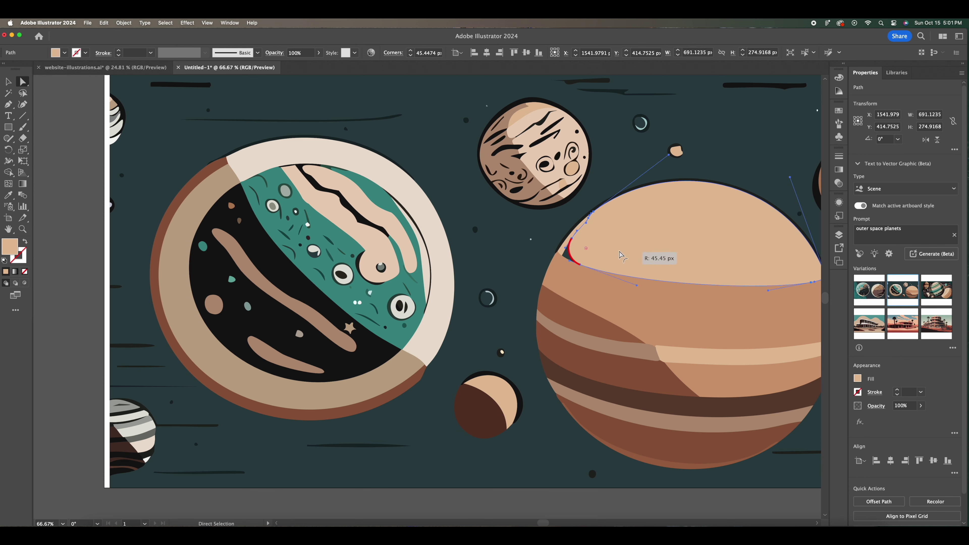
Deselect the planet's band and draw a rectangle of about 715 by 538 px over the large striped planet.
key("super+minus")
key("super+minus")
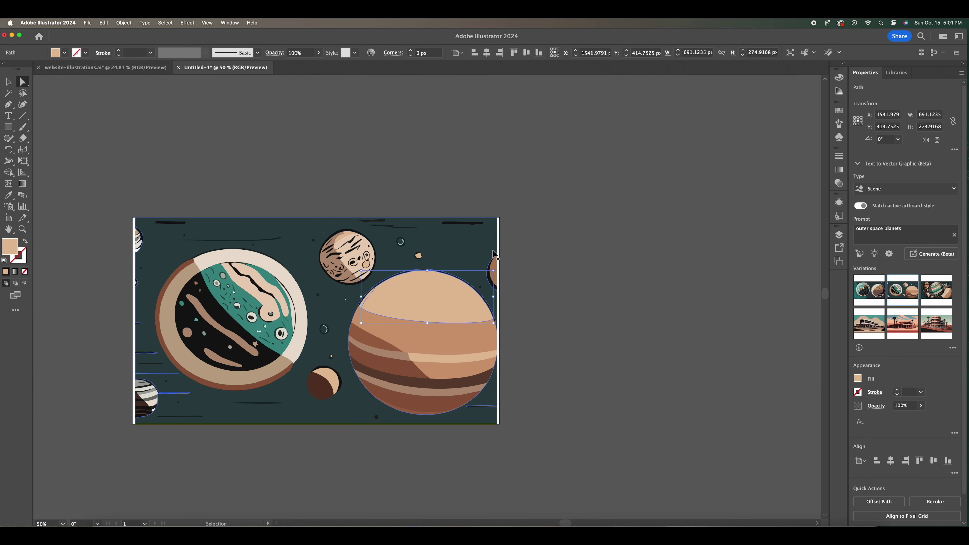
key("super+plus")
left_click(305, 126)
left_click_drag(275, 157, 446, 116)
left_click_drag(406, 192, 386, 175)
left_click(8, 82)
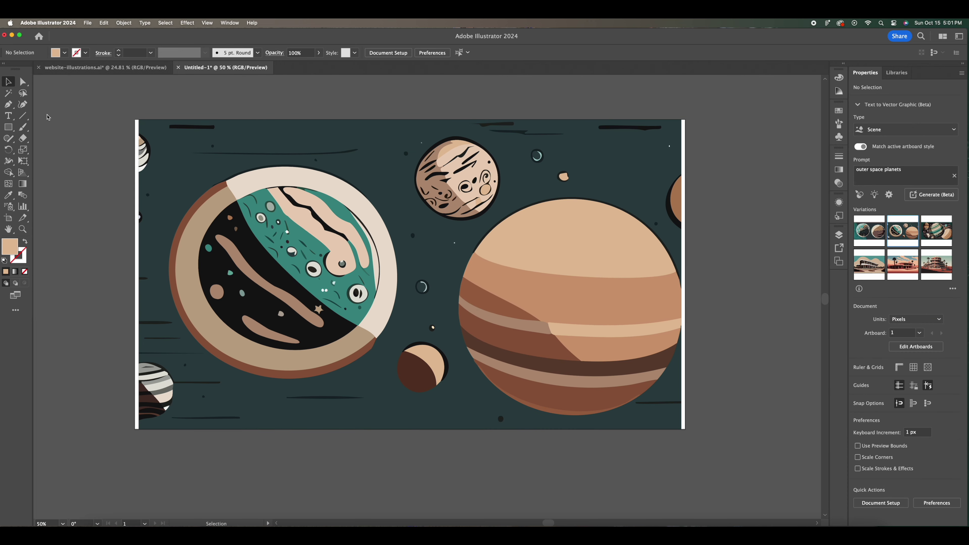
left_click(9, 128)
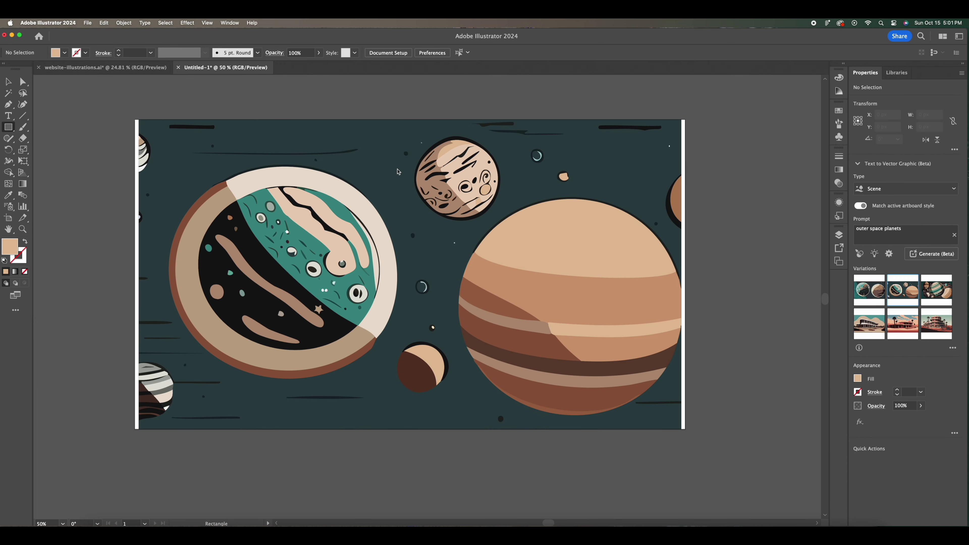
left_click_drag(434, 231, 638, 384)
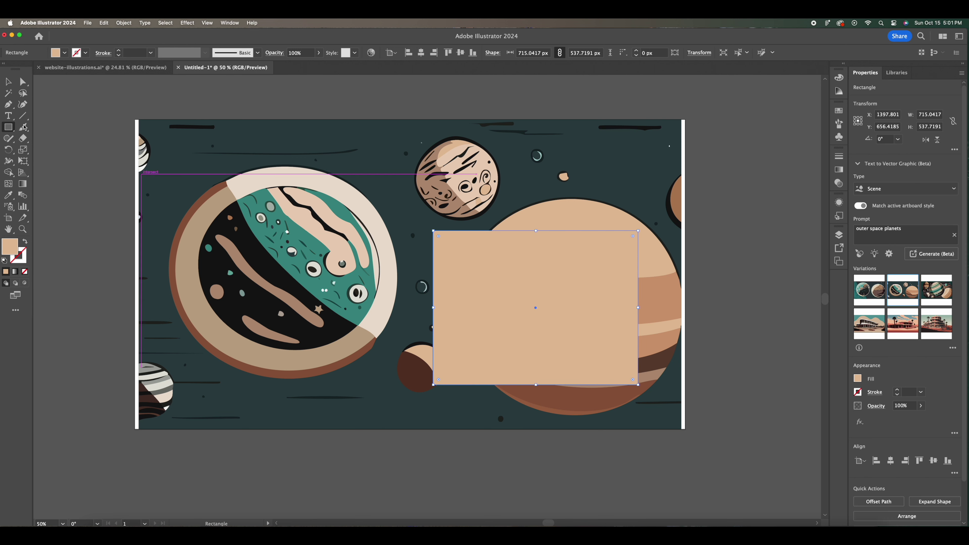
Set the rectangle's vector generation type to Subject and enter the prompt "spaceship".
key("v")
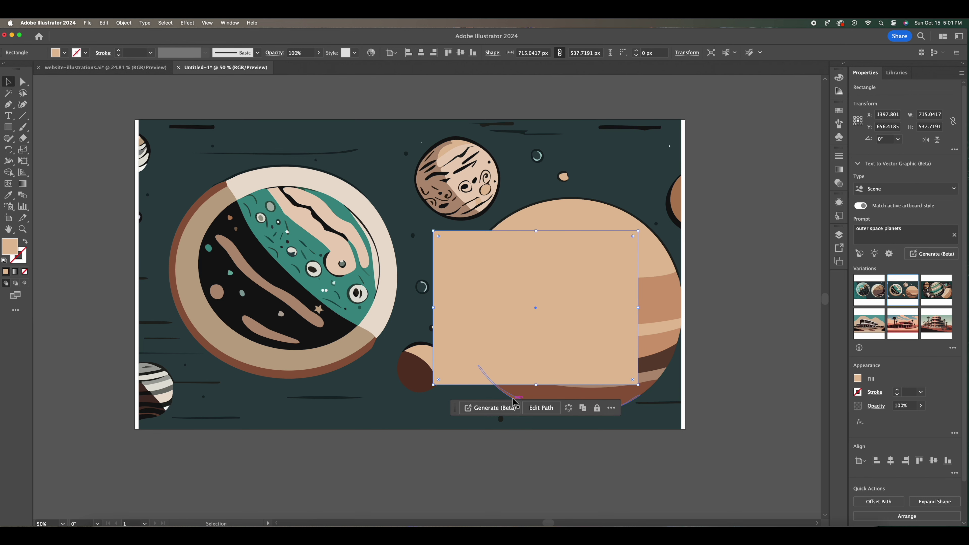
left_click(495, 414)
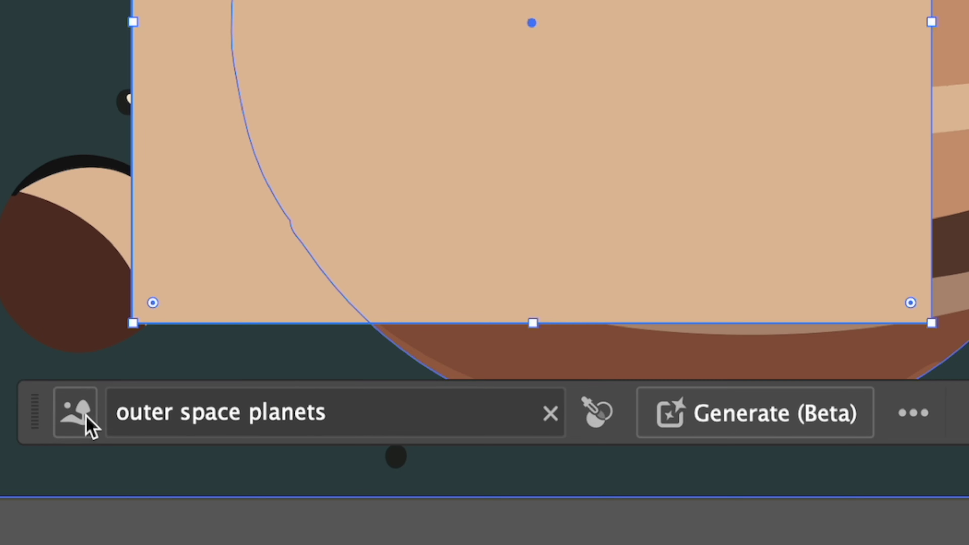
left_click(86, 415)
left_click(116, 479)
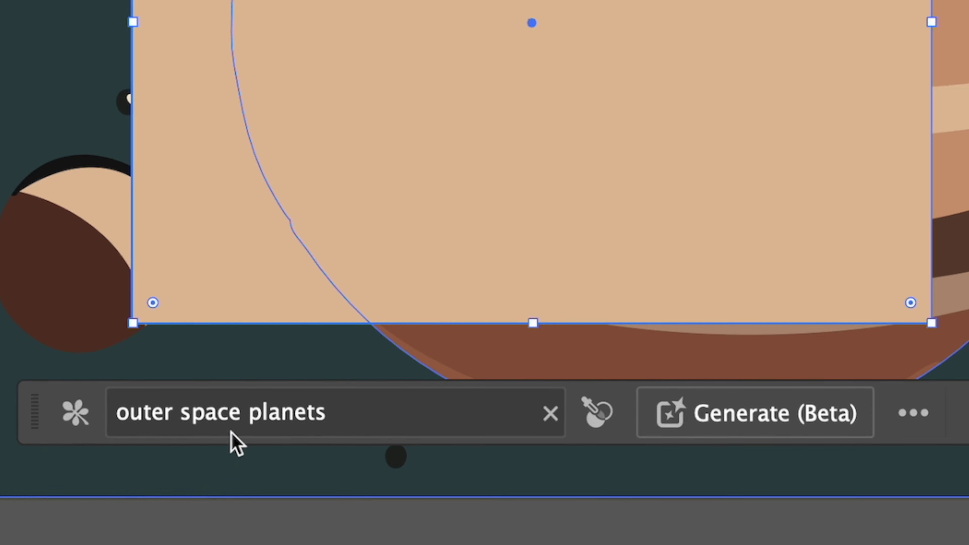
left_click(248, 422)
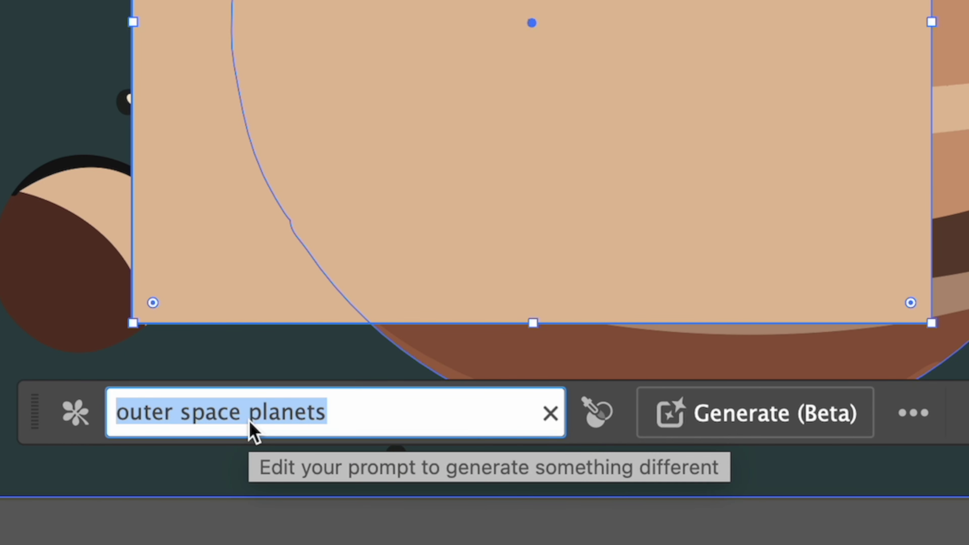
type("spaceship")
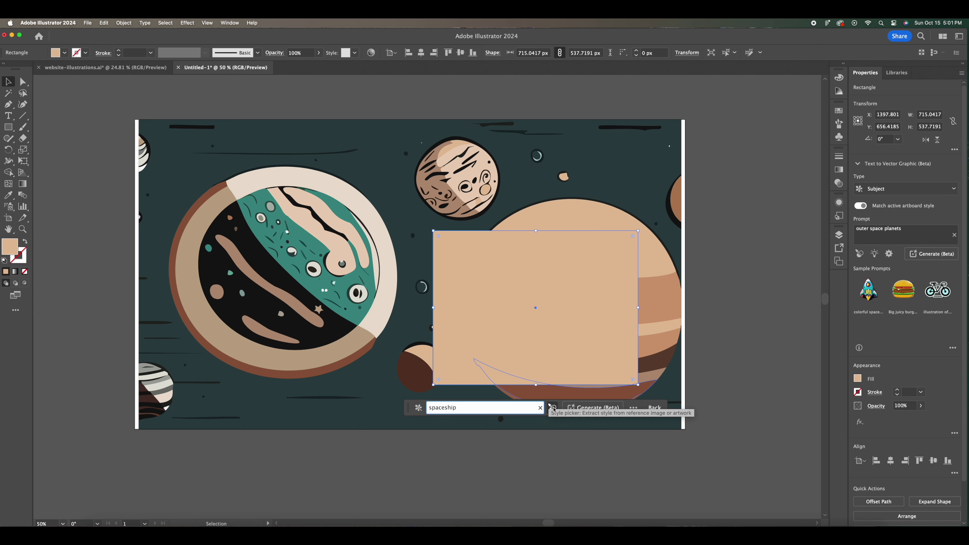
Pick the illustration style from the large teal planet artwork and generate the spaceship in the rectangle.
left_click(598, 414)
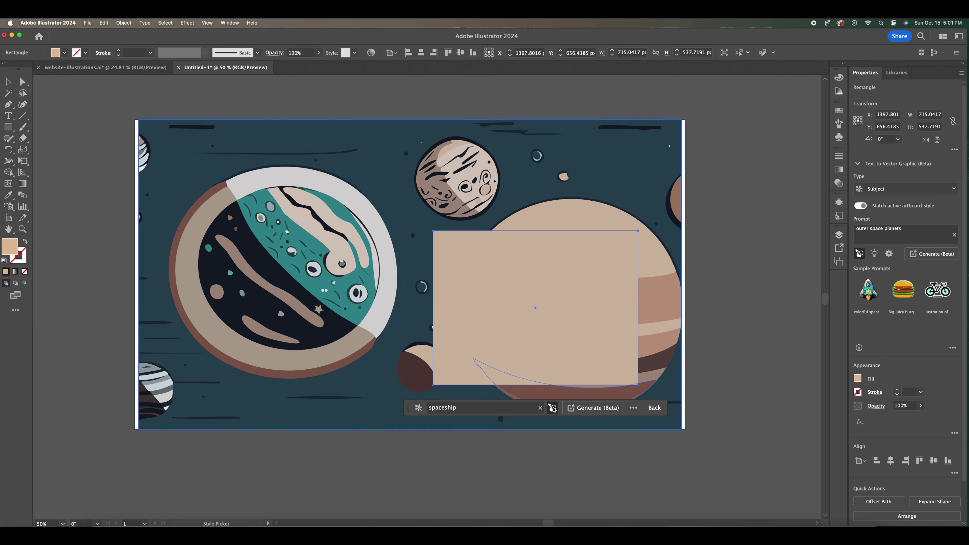
left_click(317, 226)
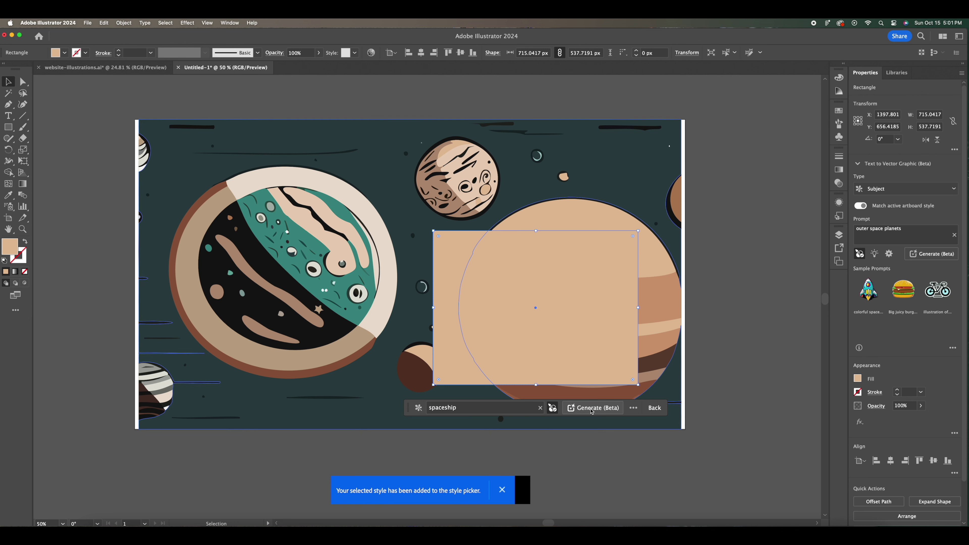
left_click(592, 409)
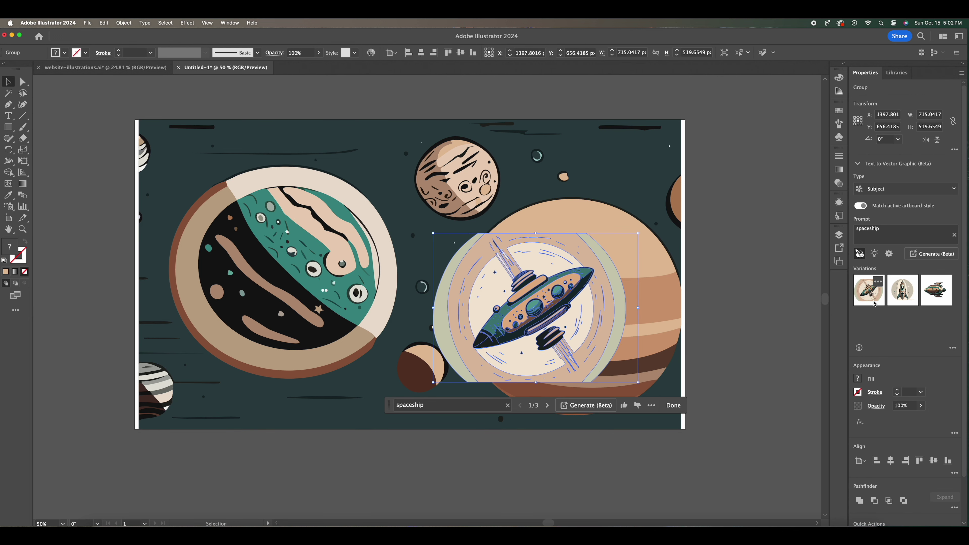
Compare the generated spaceship variations, apply the third one, and deselect the artwork.
left_click(906, 294)
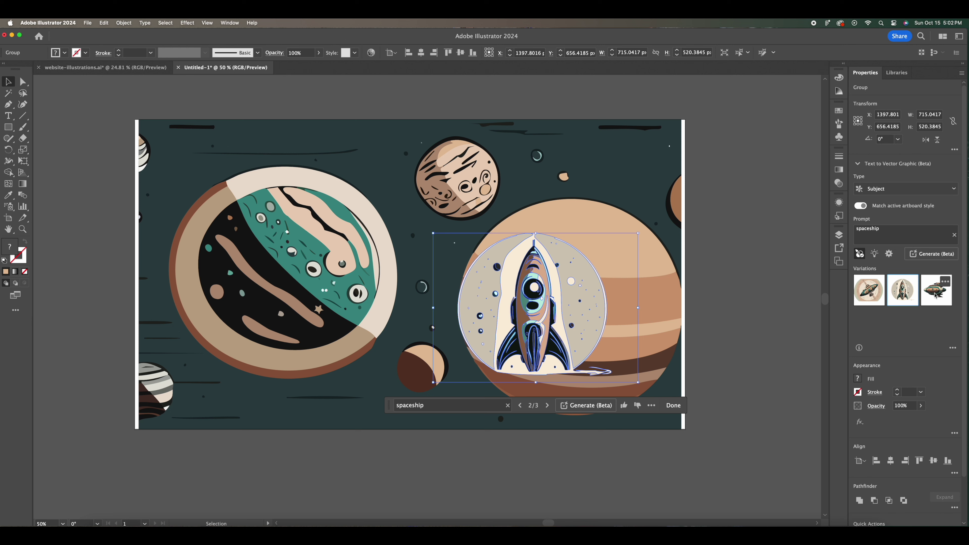
left_click(936, 294)
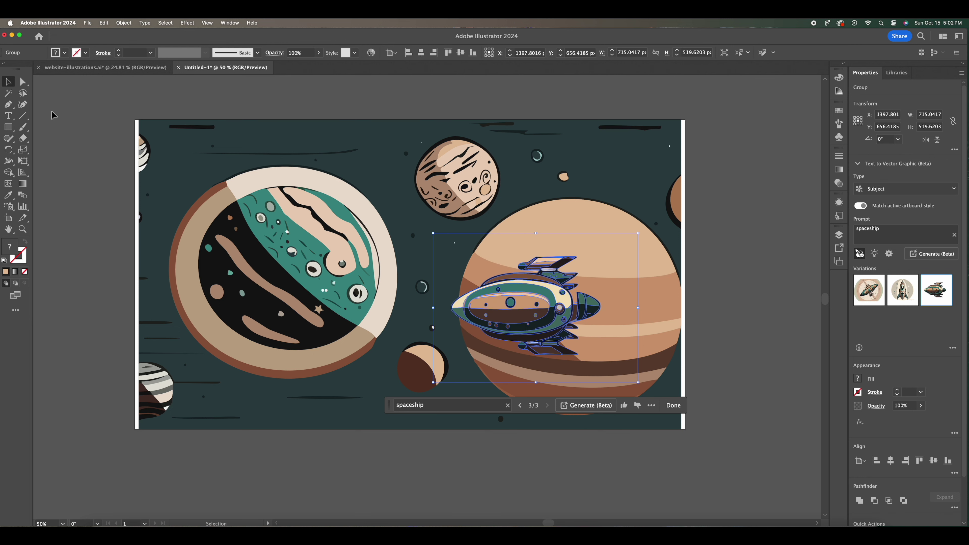
left_click(62, 123)
Reposition the spaceship over the large striped planet and rotate it about 21 degrees clockwise.
left_click_drag(516, 300, 504, 291)
left_click_drag(591, 273, 516, 284)
left_click_drag(623, 208, 643, 259)
left_click_drag(515, 297, 515, 300)
Recolor the spaceship with the Generative Recolor sample prompt "Trippy disco lights" and apply the purple and green variation.
left_click(515, 417)
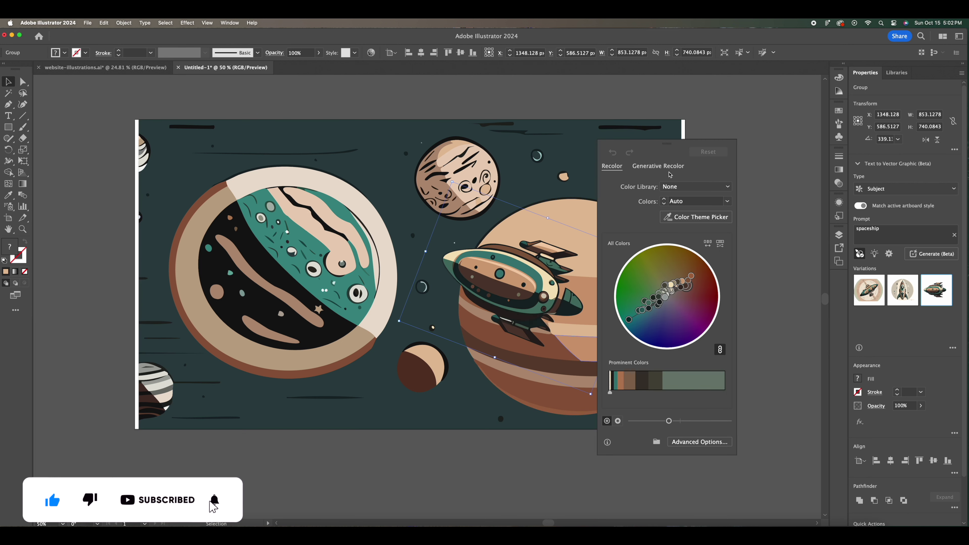
left_click(668, 167)
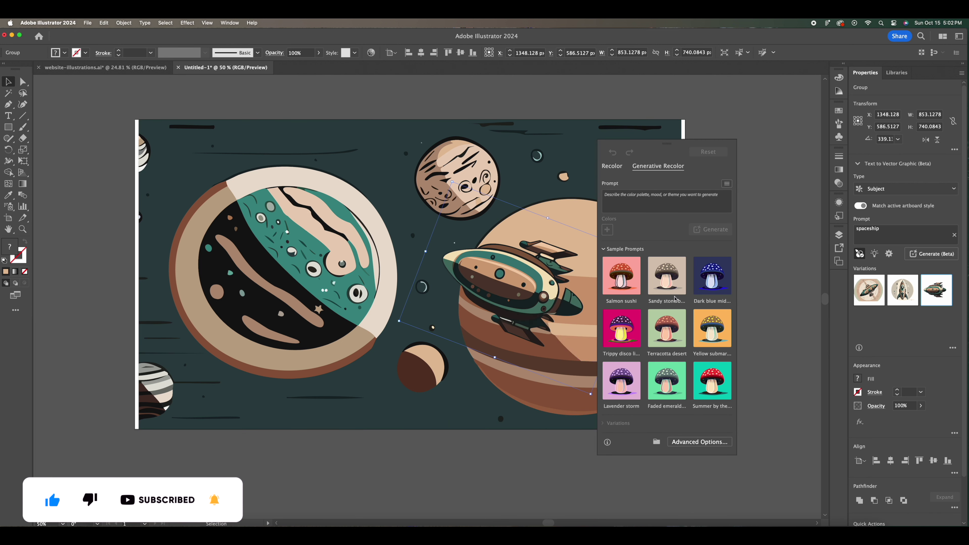
left_click(620, 326)
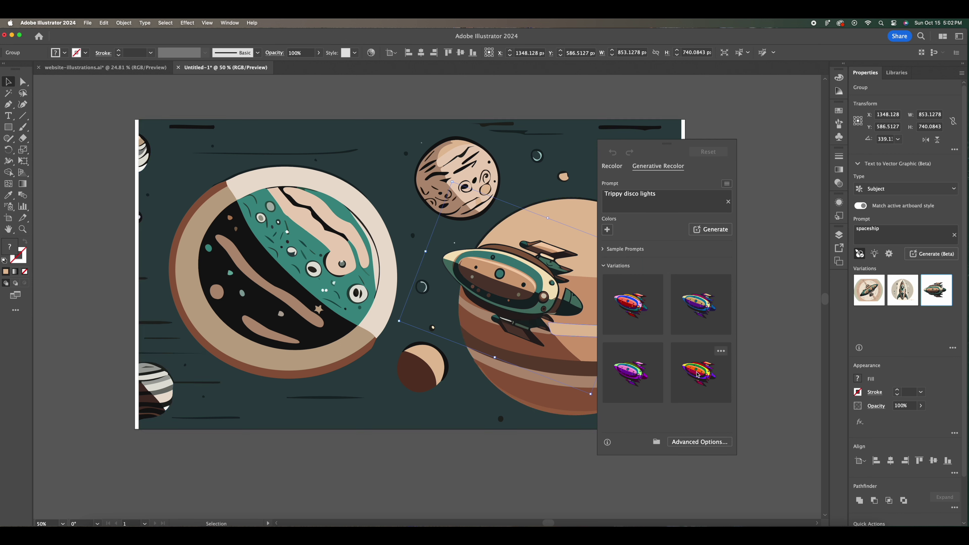
left_click(698, 375)
left_click(632, 372)
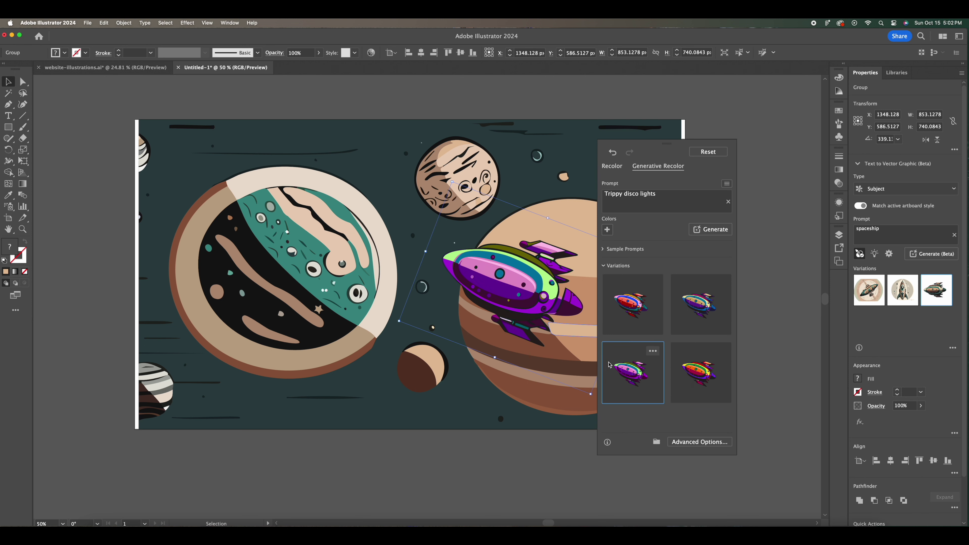
left_click(102, 149)
Select all the space artwork and delete it from the artboard.
key("super+a")
scroll(763, 454, "right", 2)
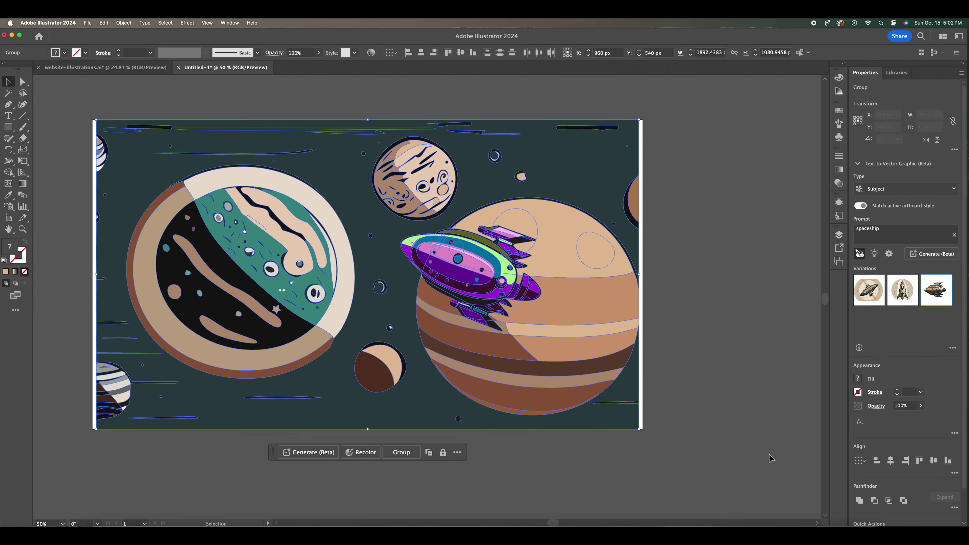
key("Delete")
scroll(78, 139, "left", 3)
Draw a 1920 by 1080 px rectangle covering the whole artboard.
left_click(8, 128)
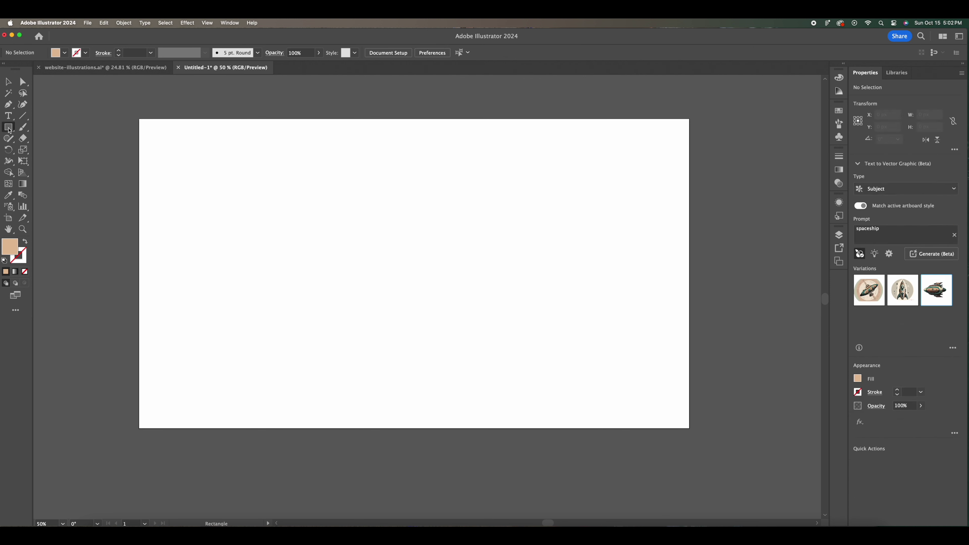
left_click_drag(139, 120, 690, 429)
left_click(6, 82)
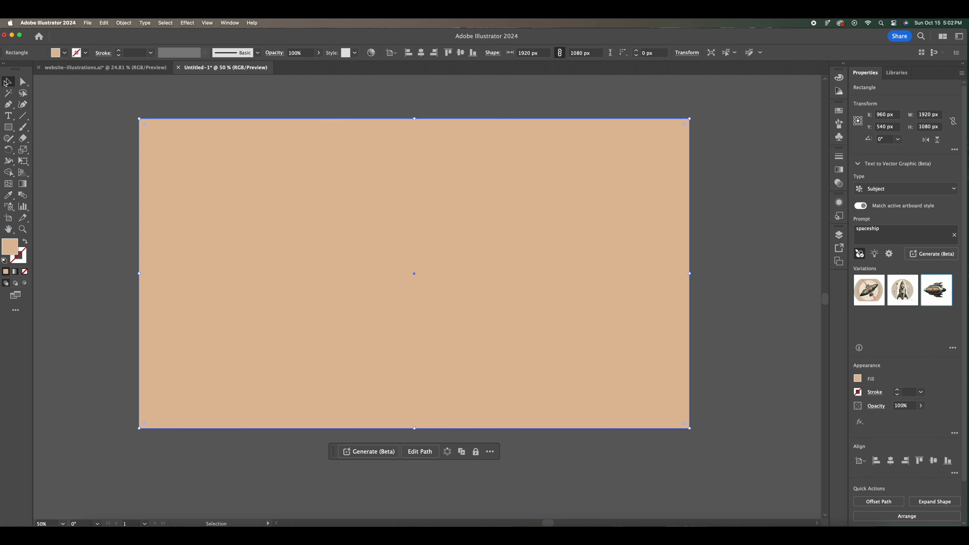
Set the rectangle's generation type to Pattern and generate a pattern from the prompt "cactus plants".
left_click(375, 452)
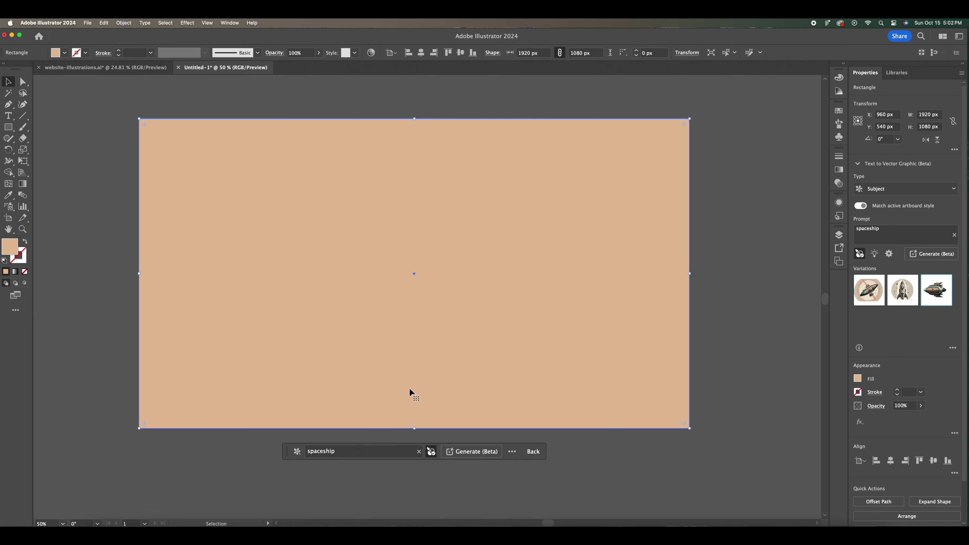
left_click(297, 452)
left_click(318, 502)
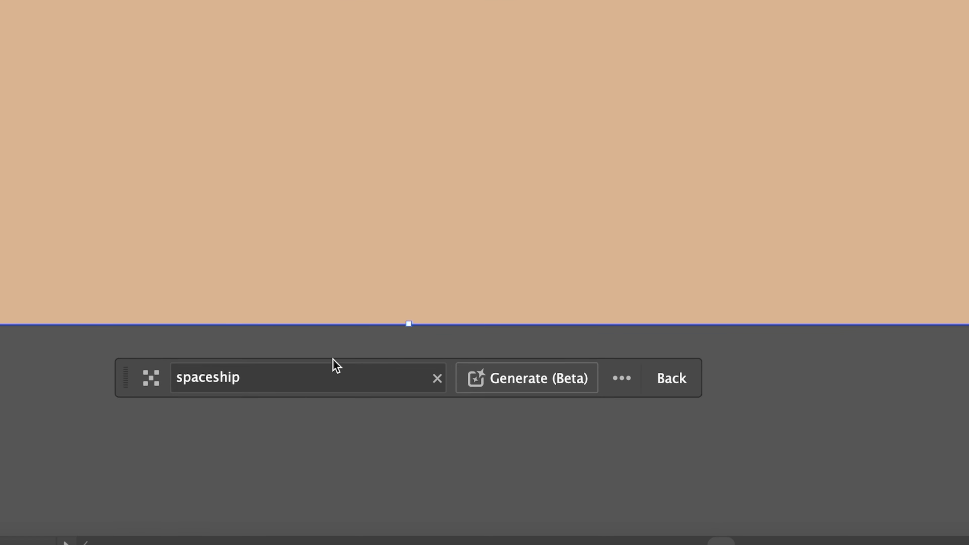
left_click(314, 375)
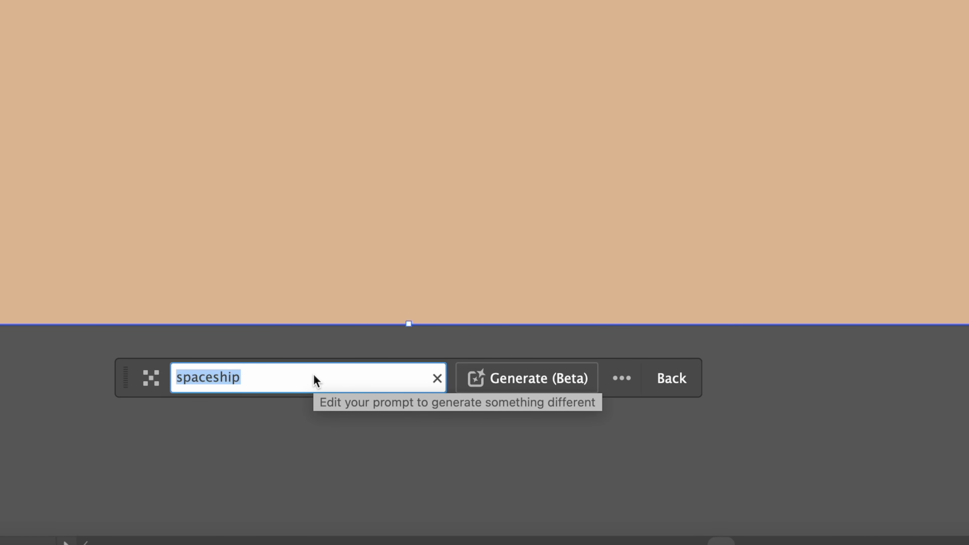
type("cactus")
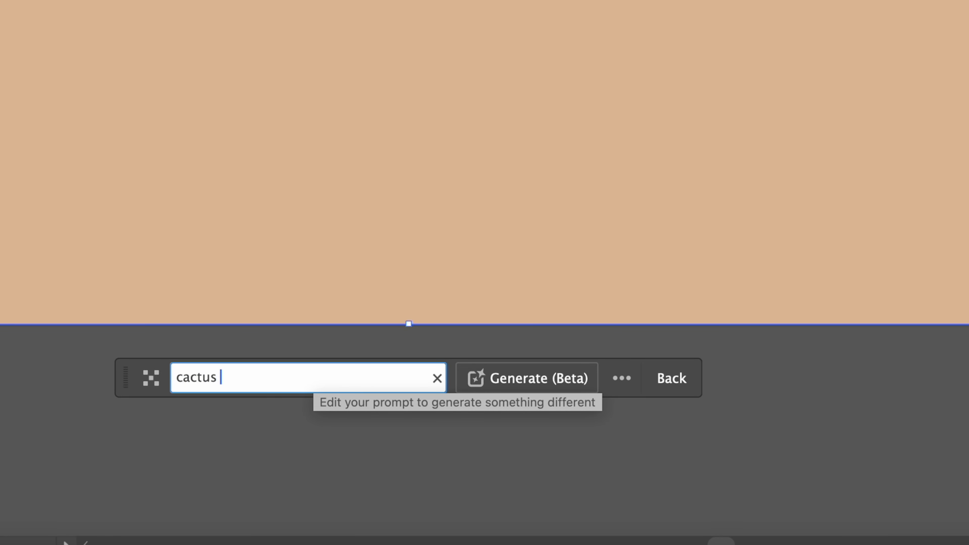
type(" plants")
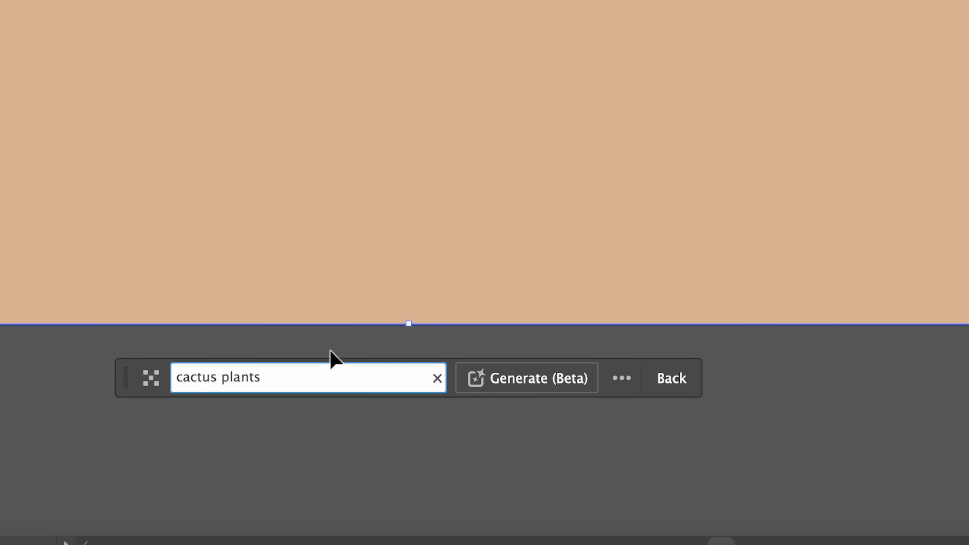
left_click(527, 378)
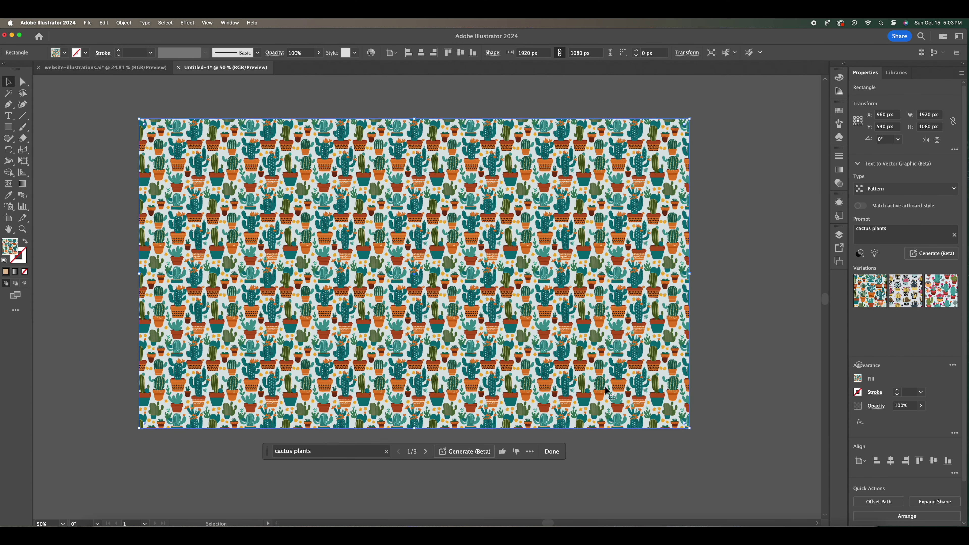
Preview the second and third cactus pattern variations on the rectangle and examine the third one up close.
left_click(906, 300)
left_click(938, 301)
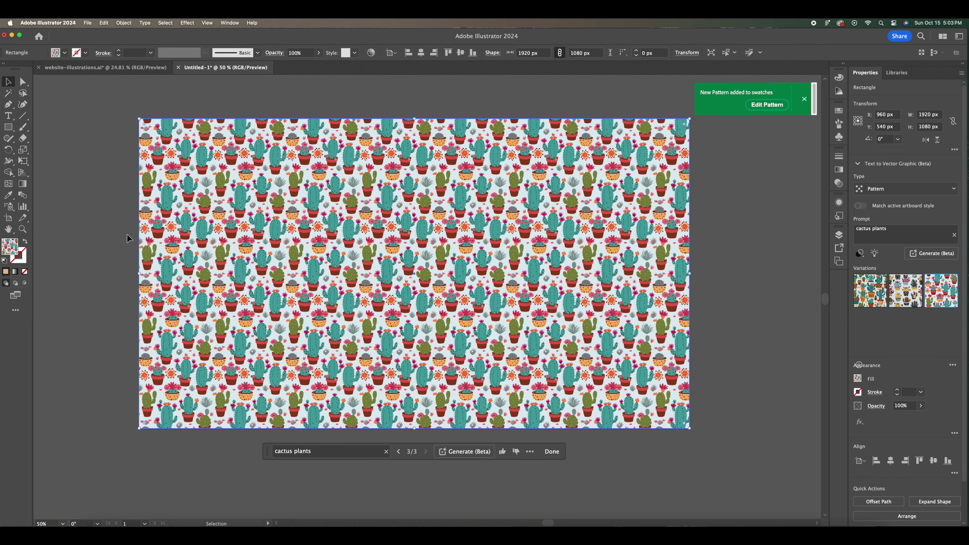
key("equal")
key("super+equal")
key("super+equal")
key("super+equal")
key("super+equal")
key("super+equal")
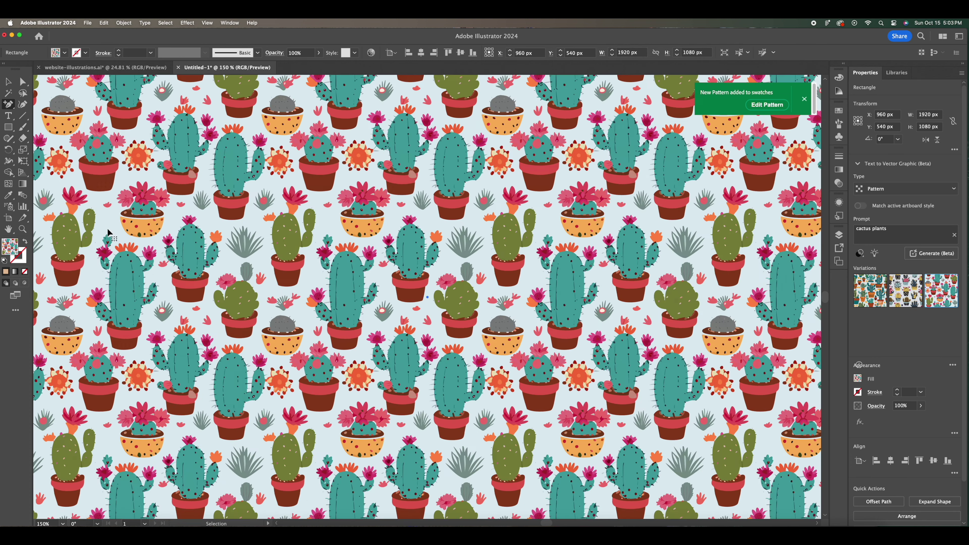
key("super+minus")
key("super+minus")
key("super+minus")
key("super+minus")
key("super+minus")
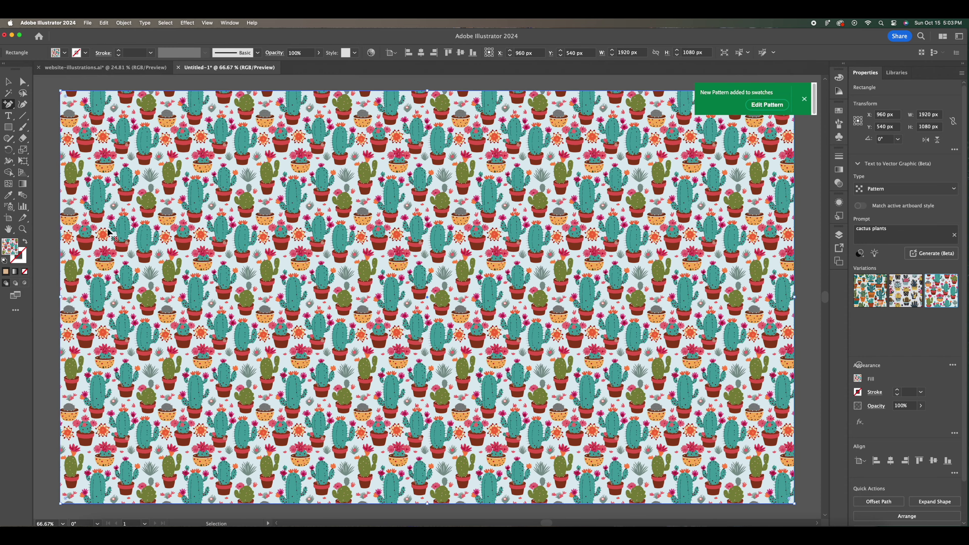
key("super+equal")
Apply the first cactus pattern variation to the rectangle and check its repeating details up close.
left_click(872, 296)
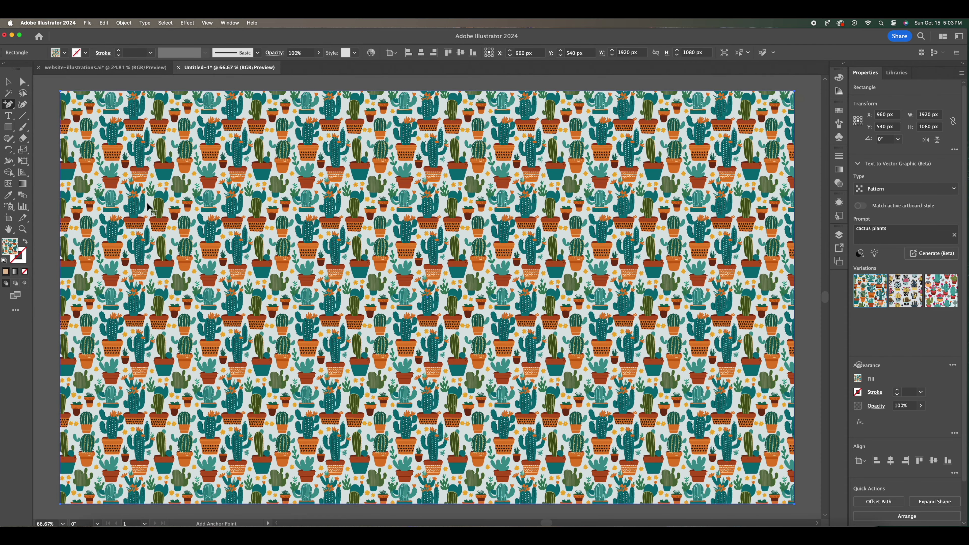
key("super+equal")
key("super+equal")
key("super+equal")
key("super+equal")
key("super+minus")
key("super+minus")
key("super+minus")
key("super+minus")
key("super+minus")
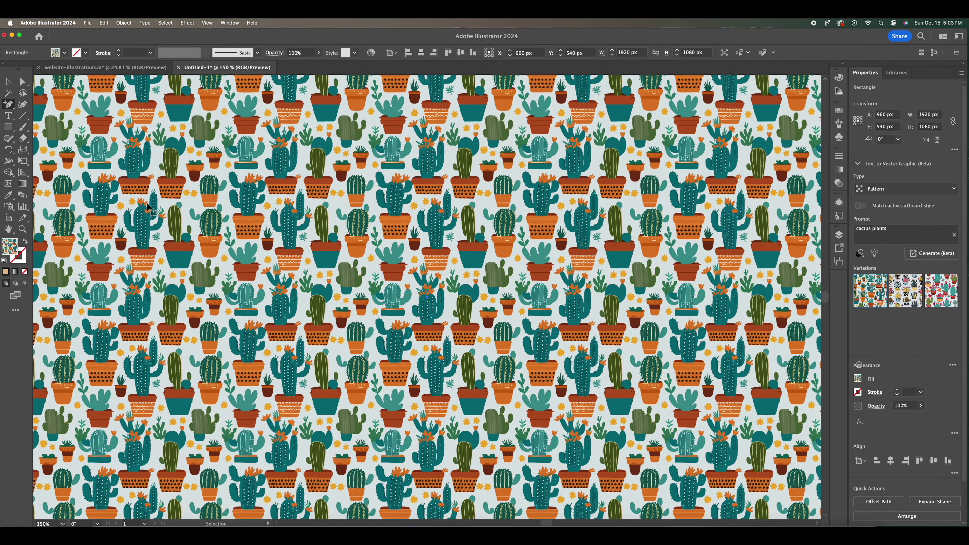
key("super+equal")
left_click(148, 206)
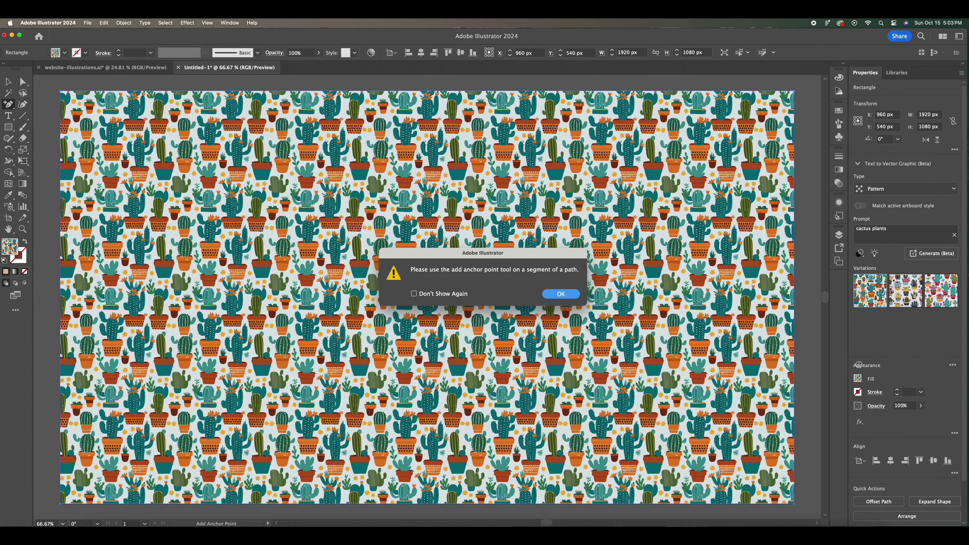
left_click(561, 294)
Look at the generated cactus patterns among the rectangle's fill swatches.
left_click(8, 82)
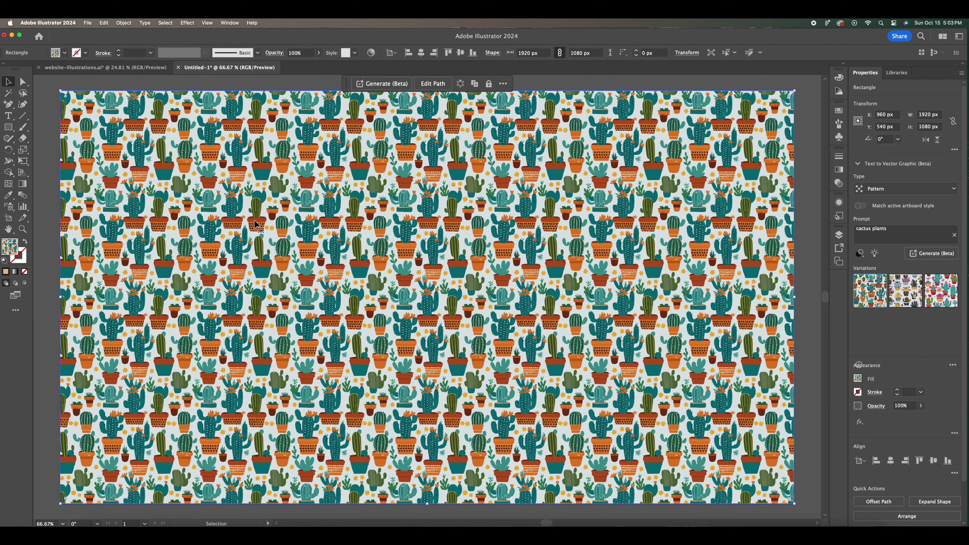
left_click(65, 53)
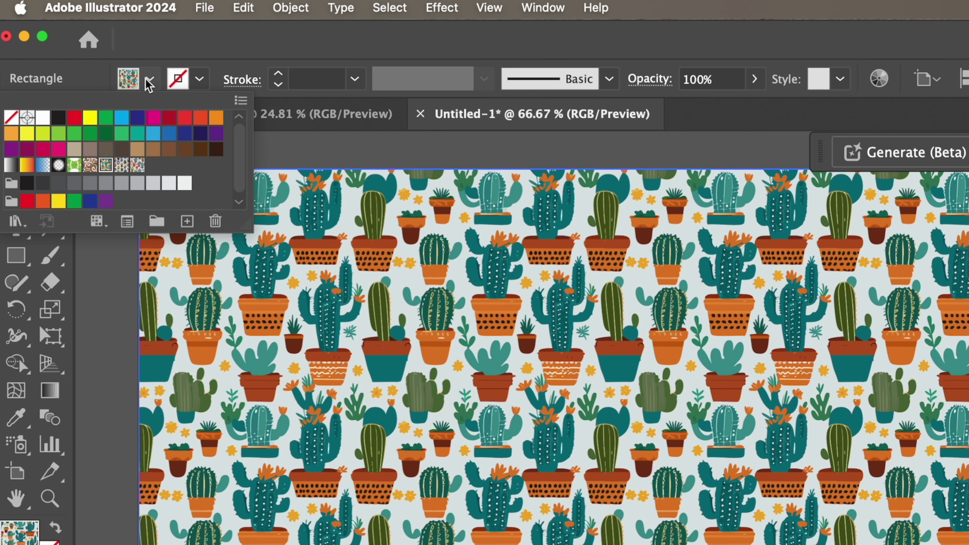
left_click(428, 151)
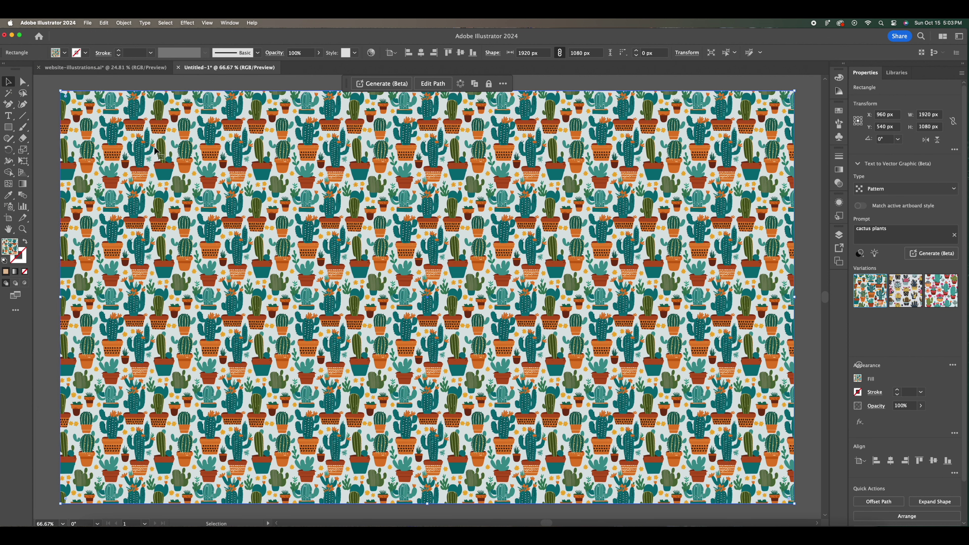
Draw a pattern-filled ellipse in the empty area beside the artboard, and delete it again.
left_click_drag(8, 127, 370, 157)
left_click_drag(238, 123, 248, 312)
key("Delete")
left_click(8, 82)
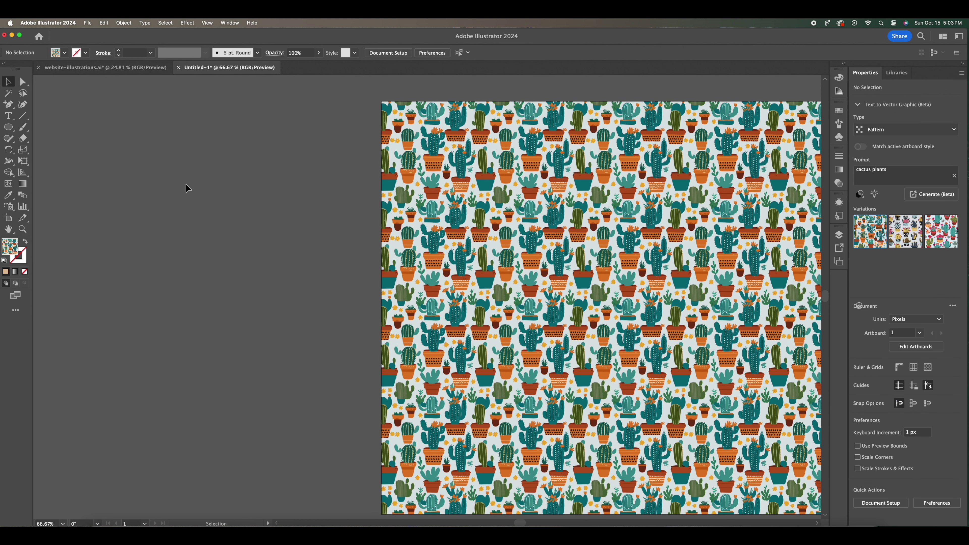
Examine the details of the cactus pattern filling the artboard rectangle.
scroll(402, 249, "right", 10)
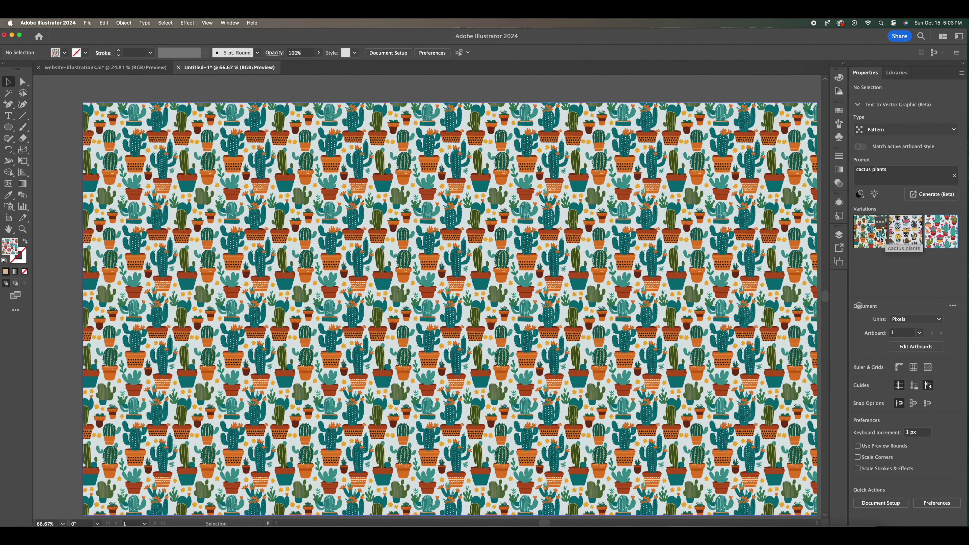
scroll(615, 228, "down", 3)
scroll(615, 228, "left", 2)
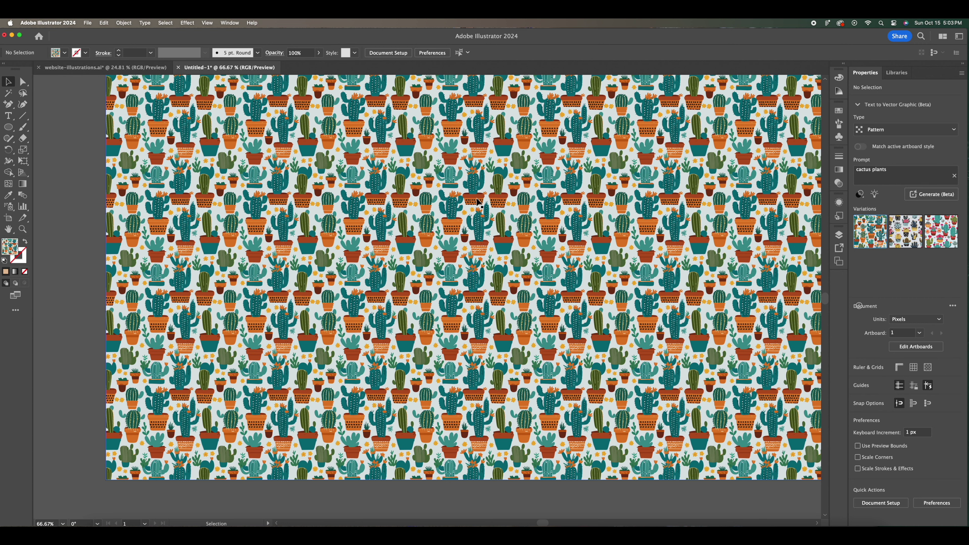
scroll(479, 203, "up", 10)
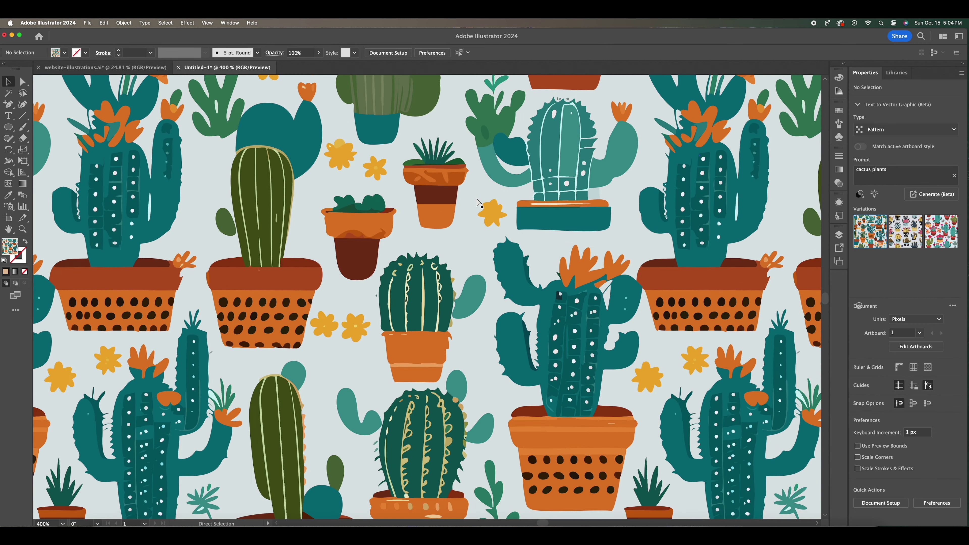
Inspect the cactus pattern's repeating tiles close up and across the whole artboard.
scroll(478, 201, "down", 5)
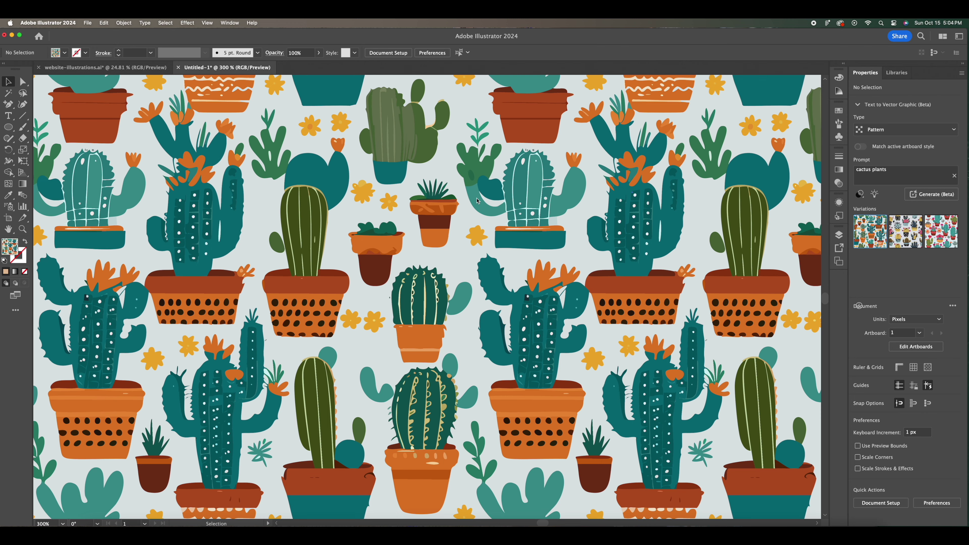
scroll(478, 201, "down", 3)
scroll(478, 202, "up", 6)
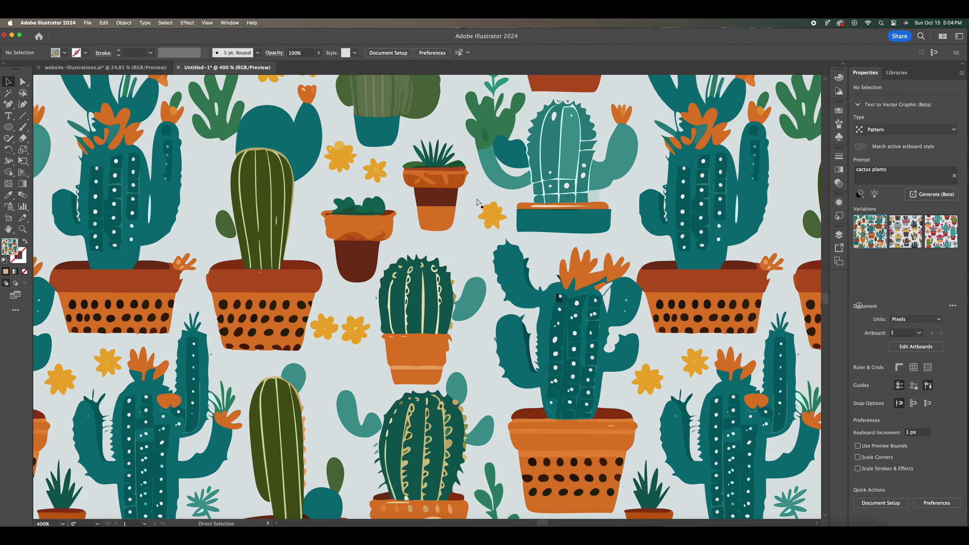
scroll(478, 203, "down", 8)
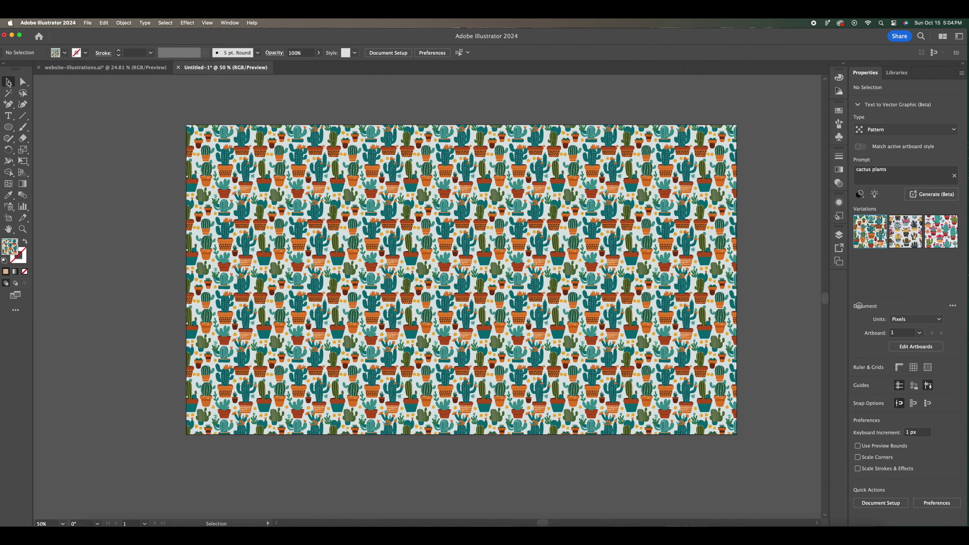
scroll(98, 163, "right", 2)
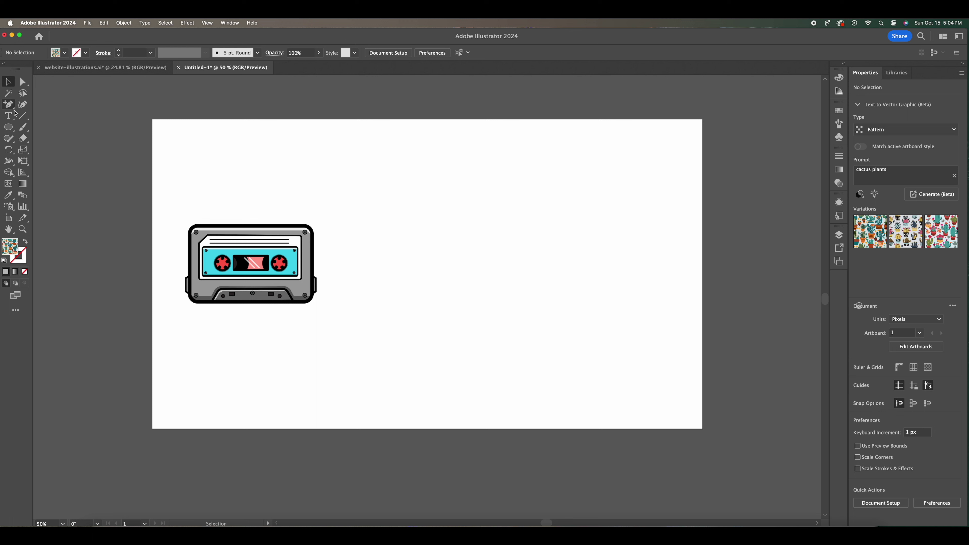
Draw a rectangle about 785 × 375 px in the blank area beside the original cassette illustration.
left_click_drag(8, 127, 37, 128)
left_click_drag(410, 220, 636, 327)
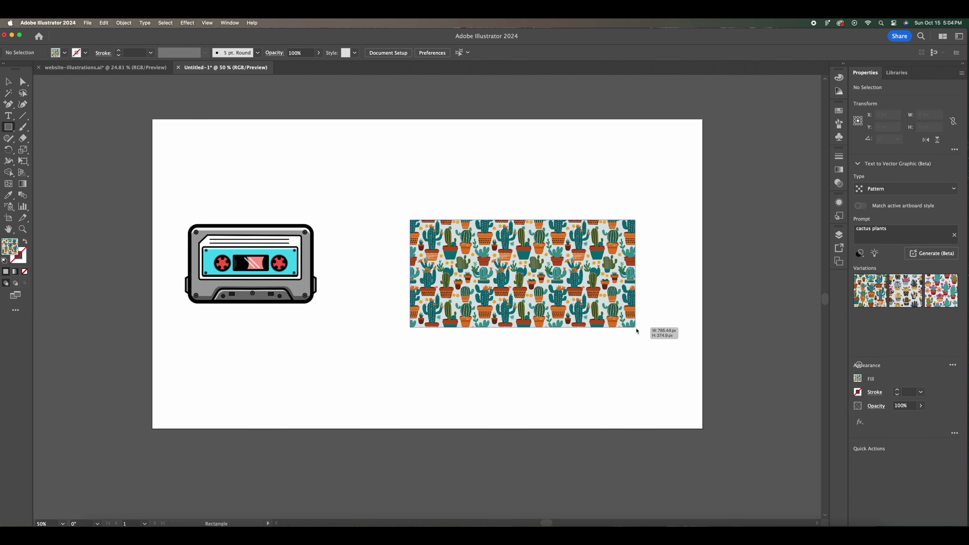
left_click(9, 81)
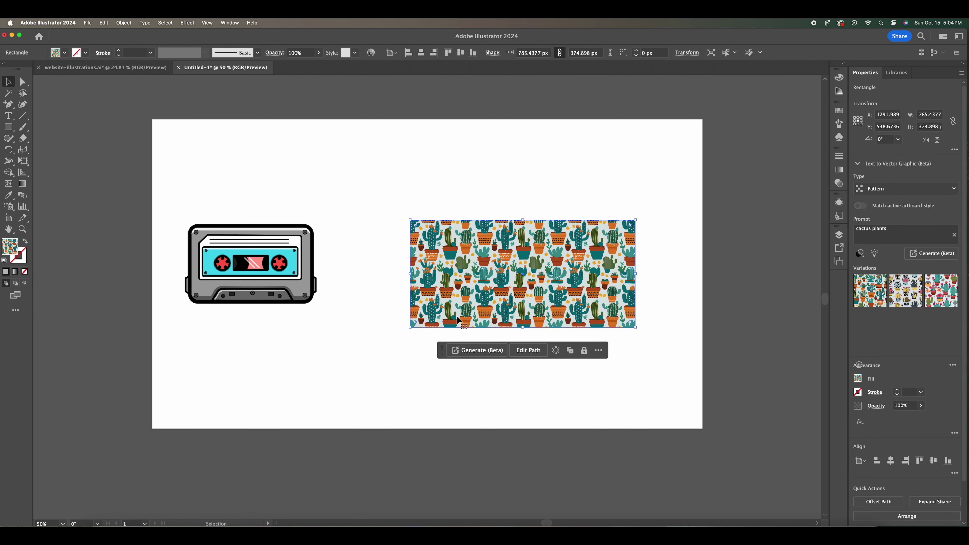
Generate a Subject graphic in the rectangle from the prompt "simple flat vector illustration of a cassette tape with a bold stroke".
left_click(477, 350)
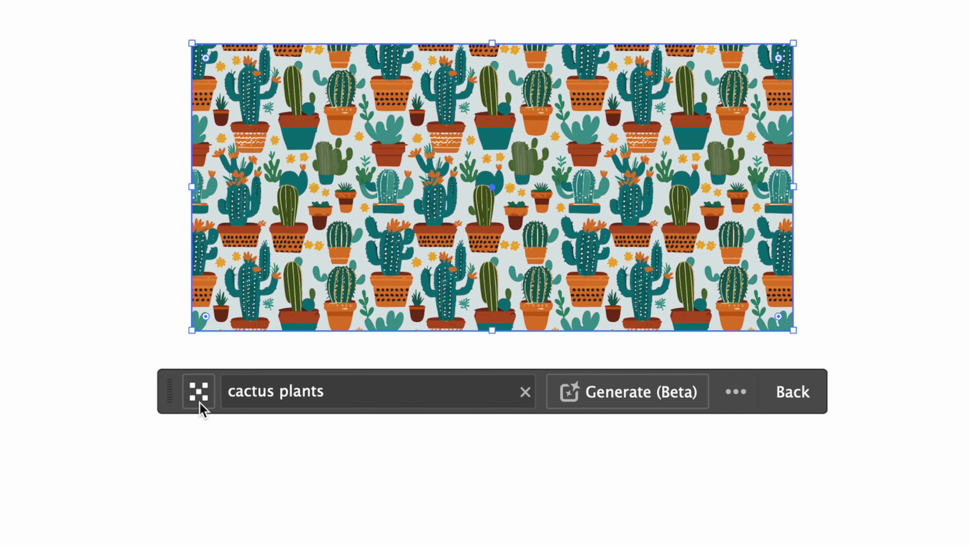
left_click(199, 401)
left_click(236, 433)
left_click(286, 396)
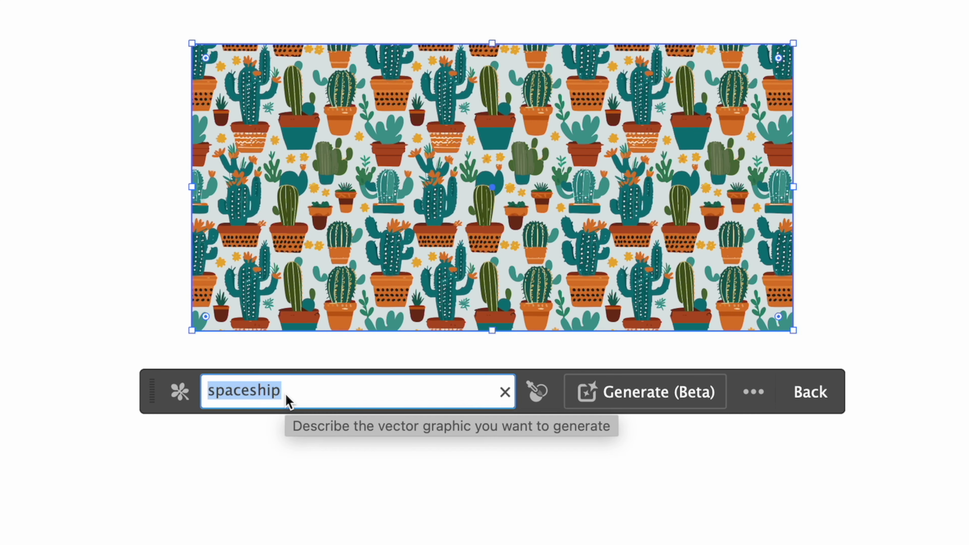
type("simple fla")
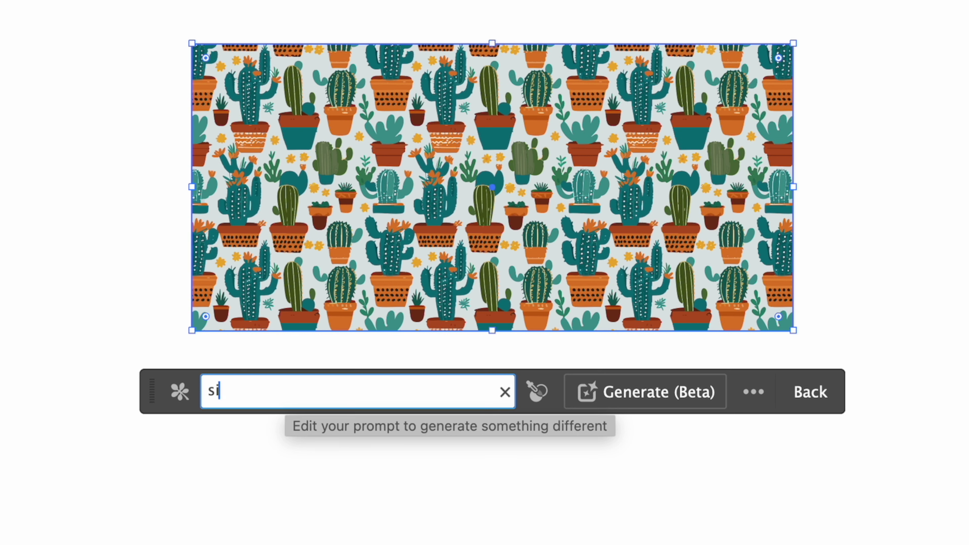
type("t vector illustration of a")
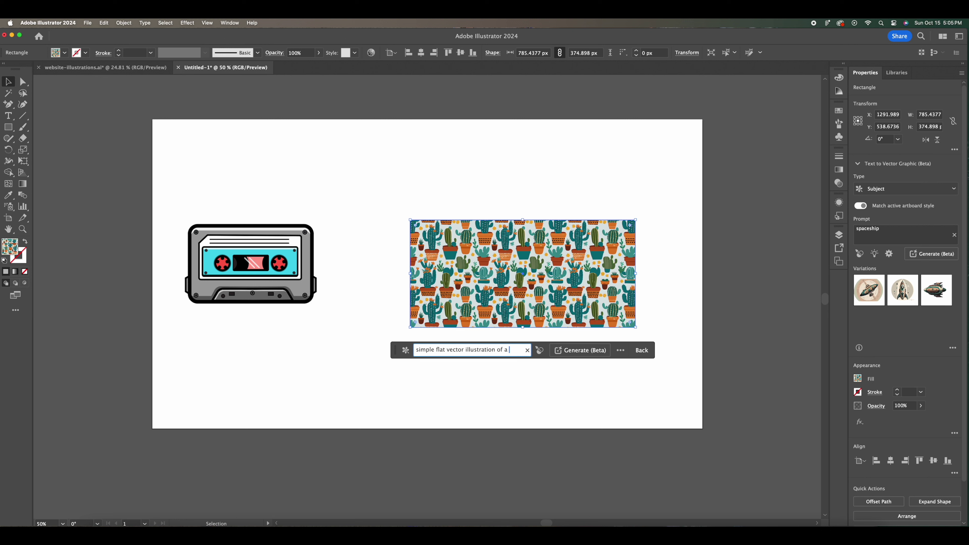
type(" cassette ")
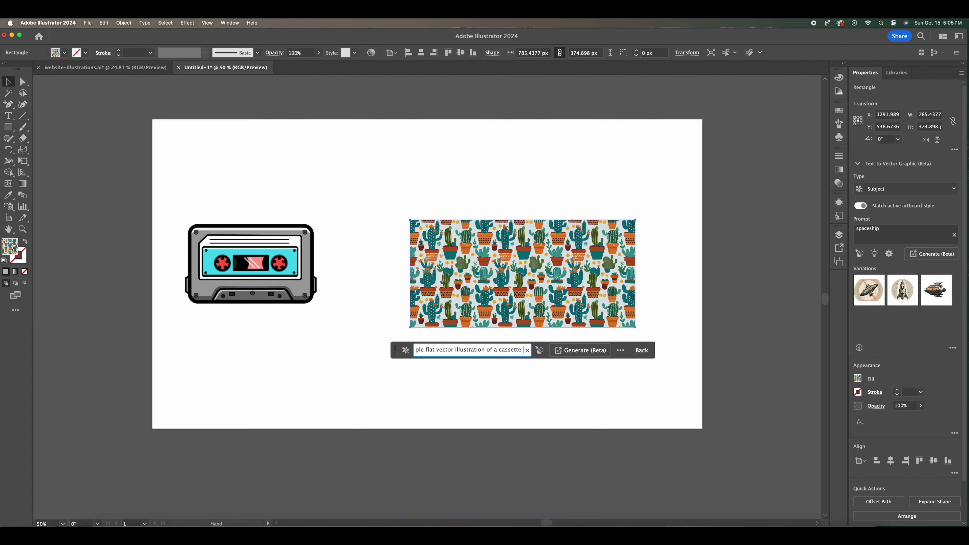
type("tape wit")
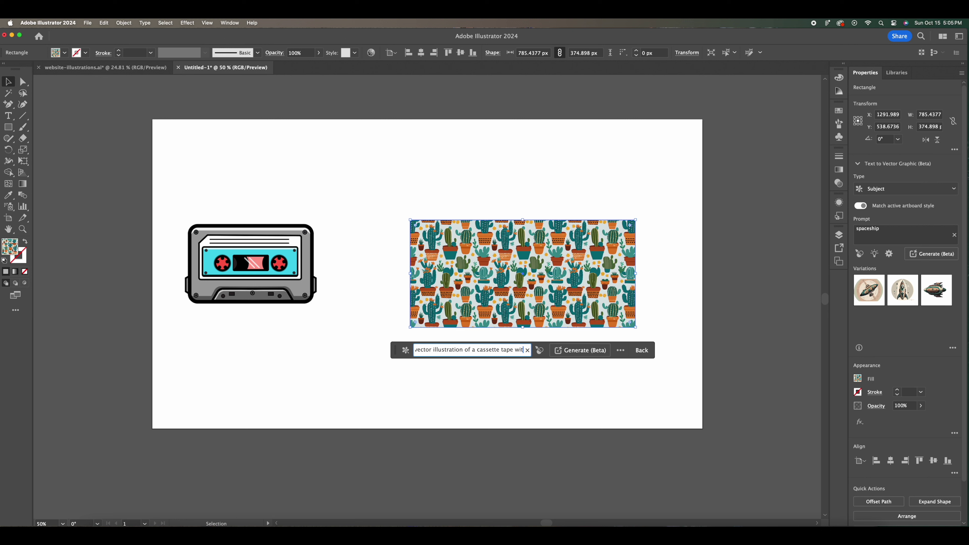
type("h a bold ou")
key("BackSpace")
key("BackSpace")
type("stroke")
left_click(578, 355)
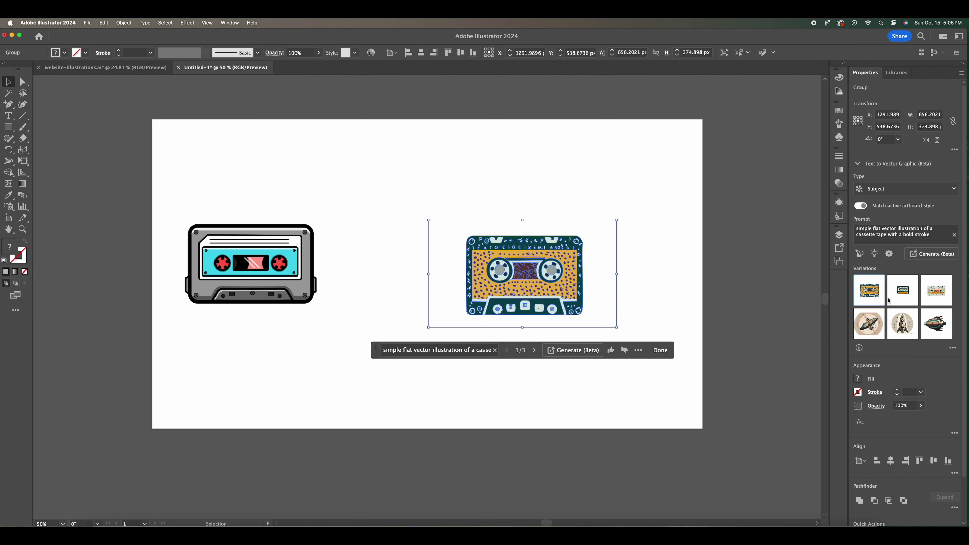
Compare the generated cassette variations and apply the second one.
left_click(898, 295)
left_click(923, 300)
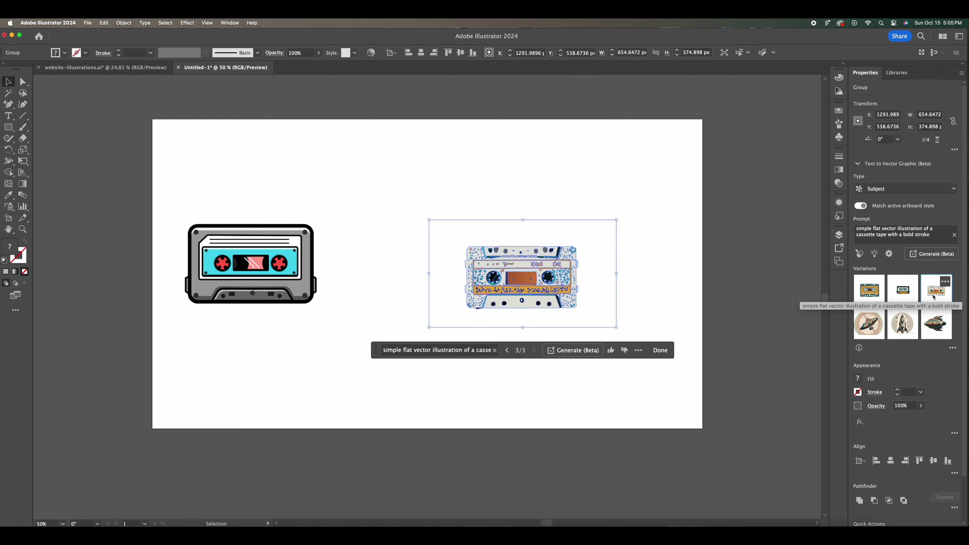
left_click(718, 301)
left_click(521, 277)
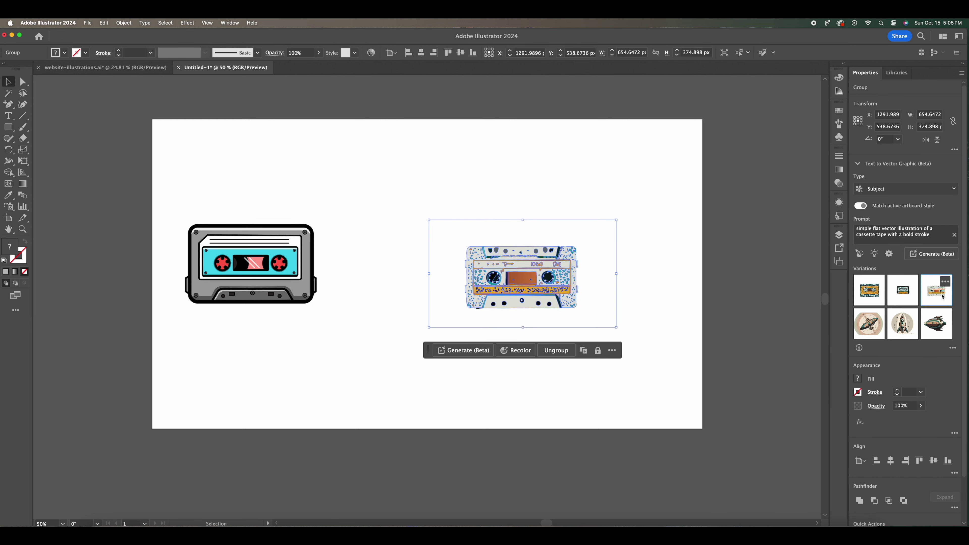
left_click(911, 296)
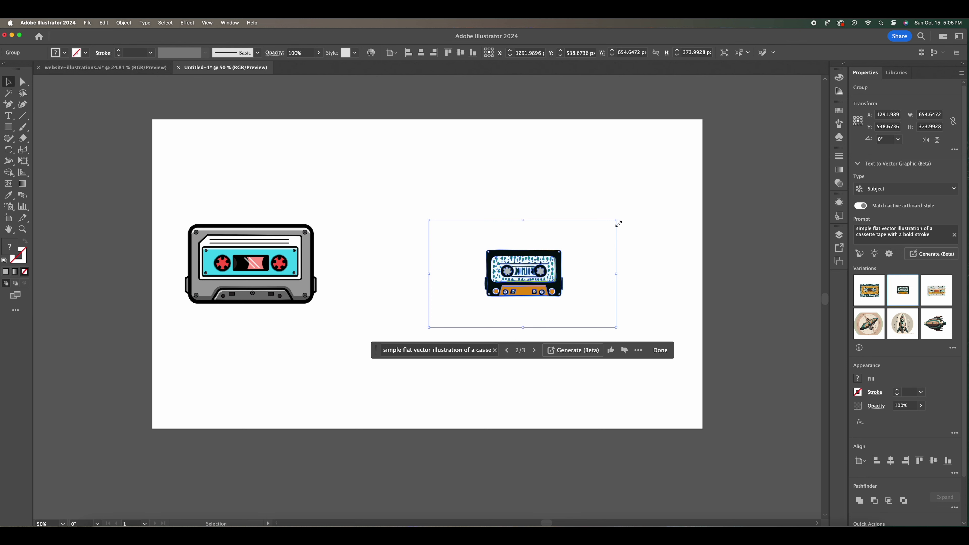
Enlarge the generated cassette to about the size of the original and try moving it over the original.
left_click_drag(618, 222, 738, 147)
left_click(735, 150)
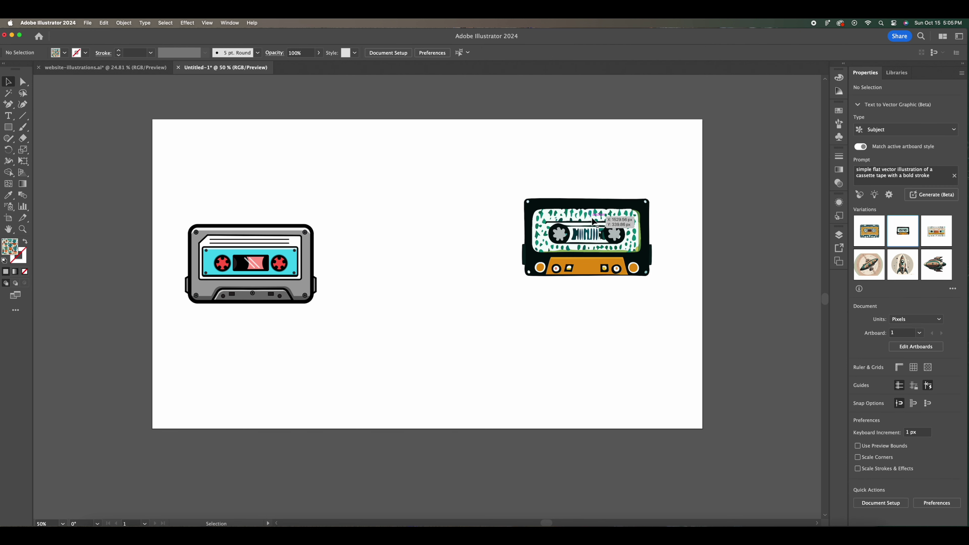
left_click_drag(580, 223, 276, 221)
key("super+z")
left_click(283, 204)
left_click_drag(375, 249, 364, 249)
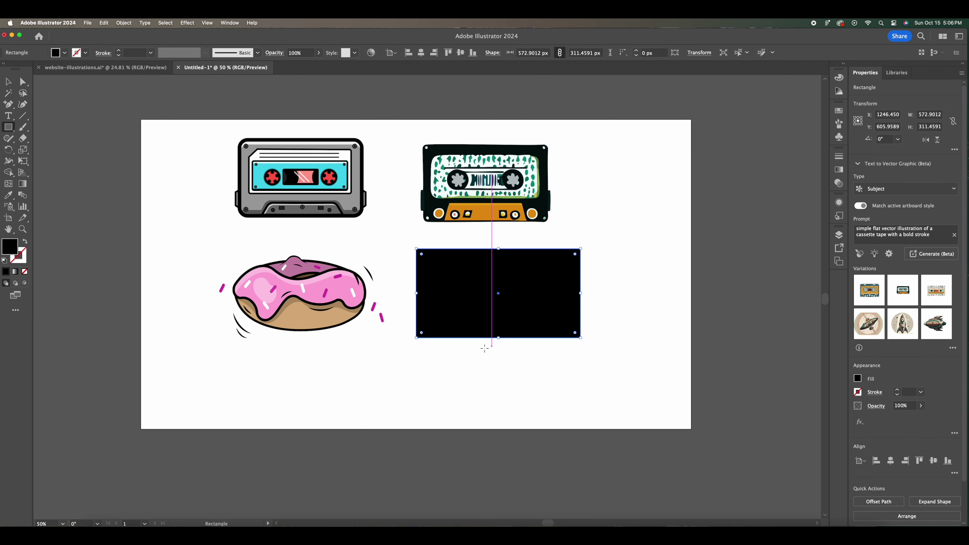
Generate "pink icing donut with sprinkles" in the rectangle beside the original donut and try the second variation.
left_click(443, 360)
type("pink icing donut with ")
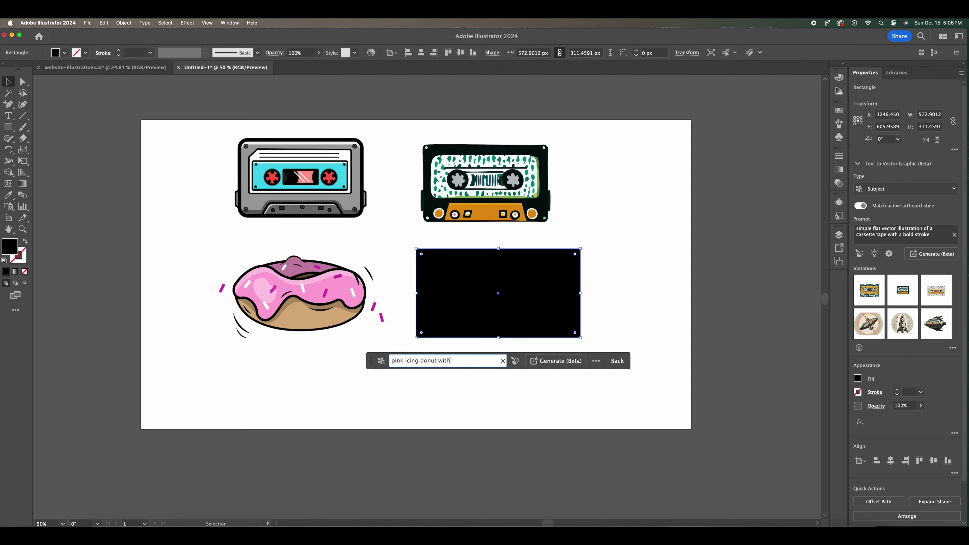
type("sprinkles wo")
key("BackSpace")
key("BackSpace")
key("BackSpace")
key("Return")
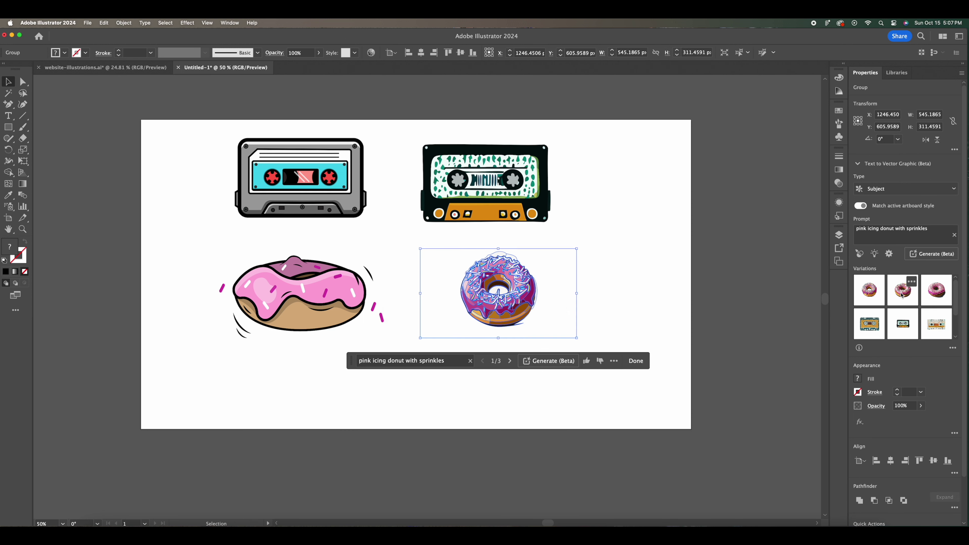
left_click(899, 297)
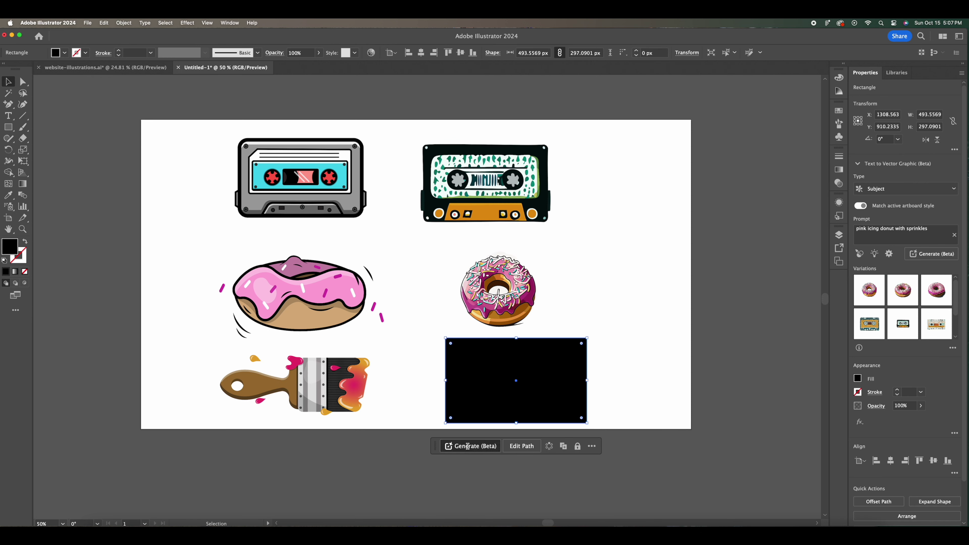
Generate "paint brush with gradient paint dripping" in the rectangle beside the original paintbrush.
type("paint brush with gradient paint dripping")
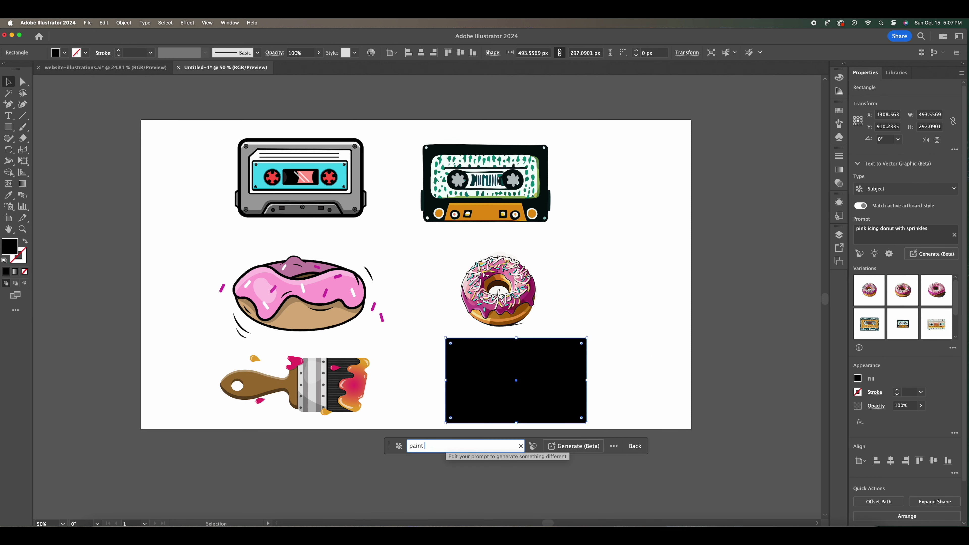
key("Return")
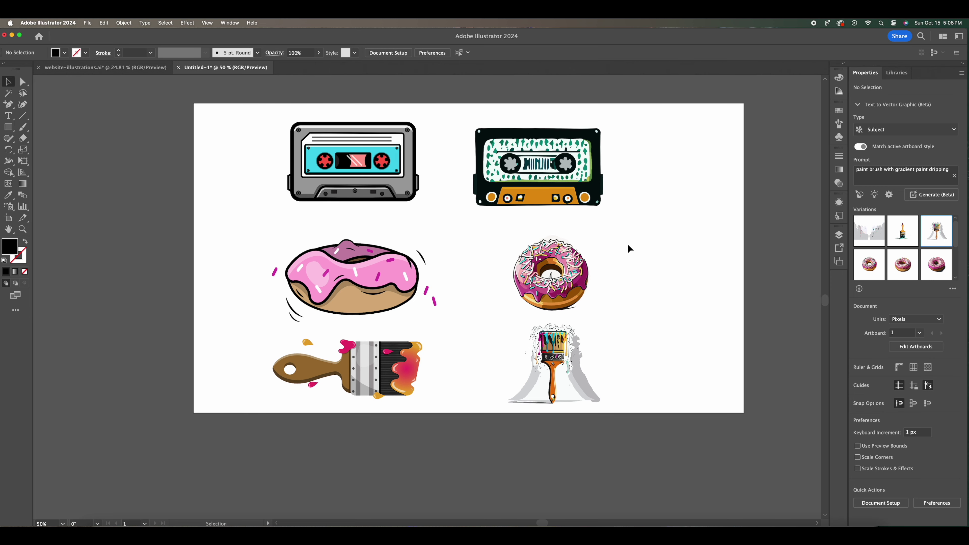
Compare the original cassette, donut and paintbrush illustrations with their generated counterparts.
key("super+equal")
left_click_drag(629, 245, 648, 265)
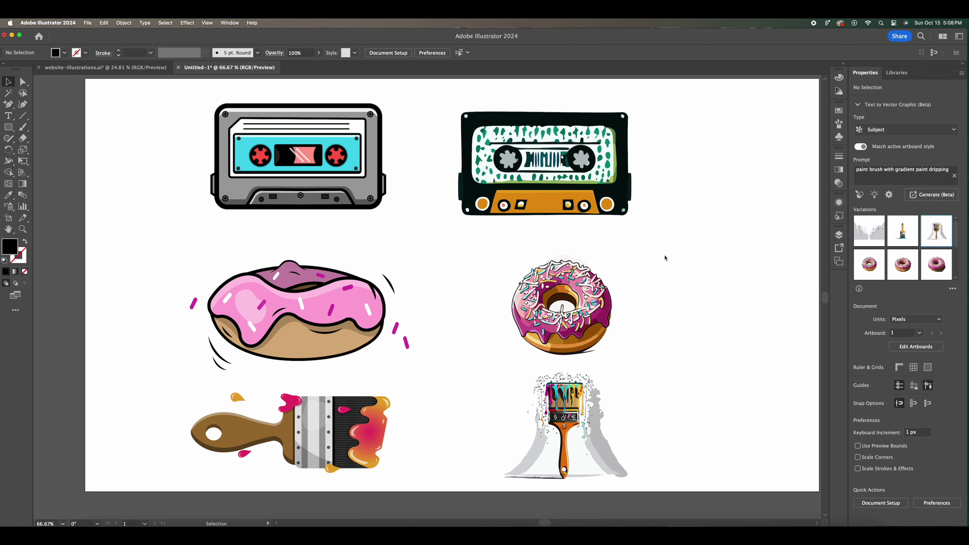
key("space")
left_click_drag(677, 257, 712, 264)
key("space")
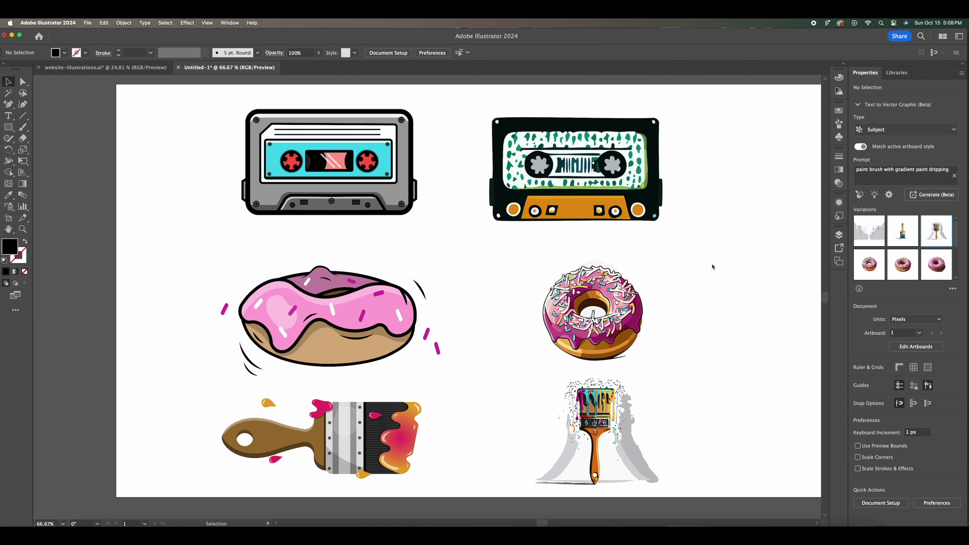
key("space")
left_click_drag(709, 274, 718, 275)
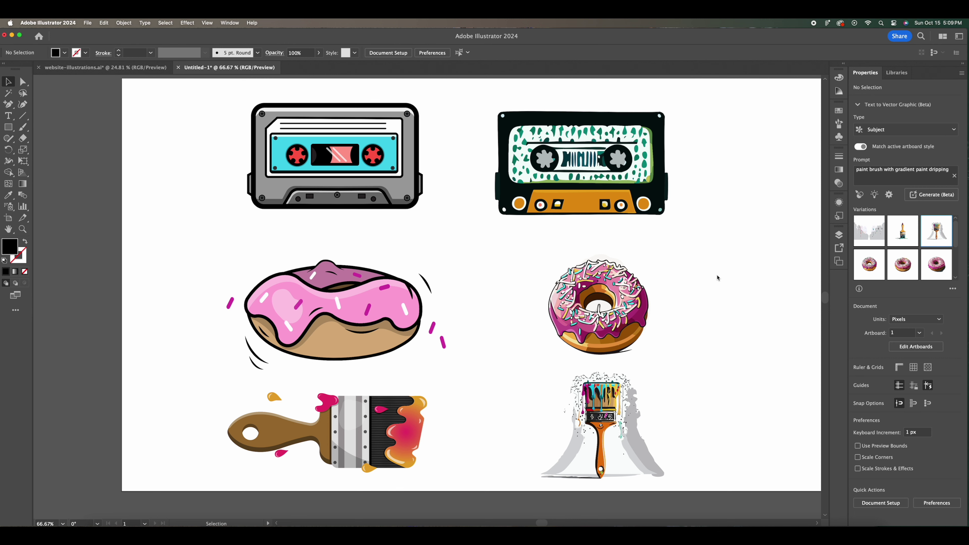
Examine the generated paintbrush close up, try moving it as a whole, and undo the move.
key("super+equal")
key("super+equal")
key("space")
left_click_drag(684, 328, 416, 204)
left_click_drag(496, 297, 414, 163)
key("super+equal")
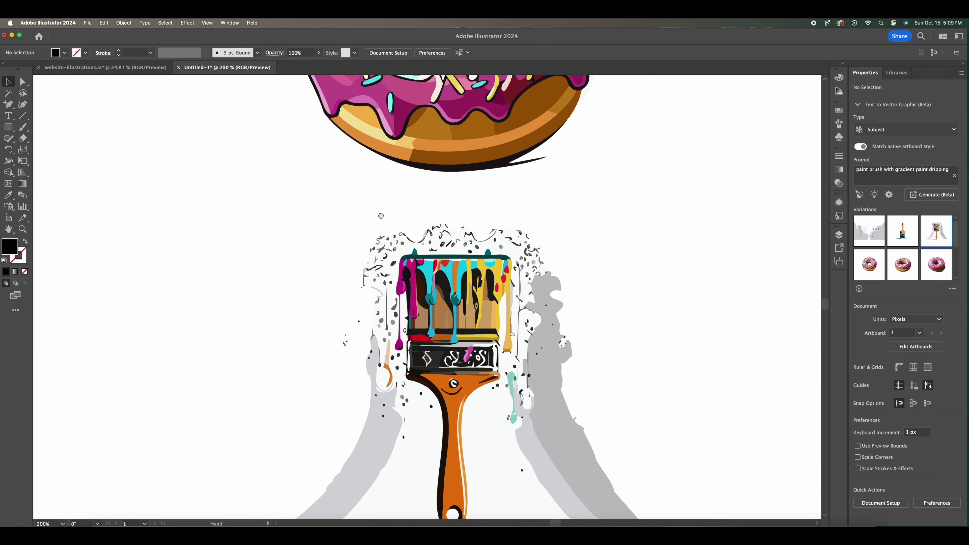
left_click_drag(474, 350, 512, 339)
key("super+z")
Try moving a single paint shape of the generated brush with Direct Selection, undo it, and select a cyan drip.
left_click(24, 82)
left_click(164, 169)
left_click_drag(421, 276, 366, 320)
key("super+z")
left_click(464, 273)
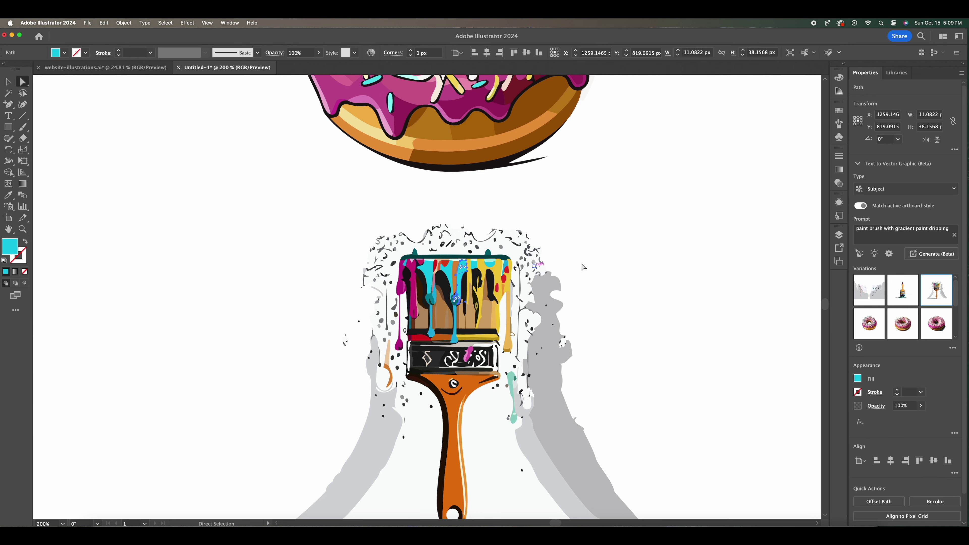
Try selecting and moving individual icing and sprinkle shapes of the generated donut.
left_click_drag(595, 287, 570, 393)
left_click(559, 278)
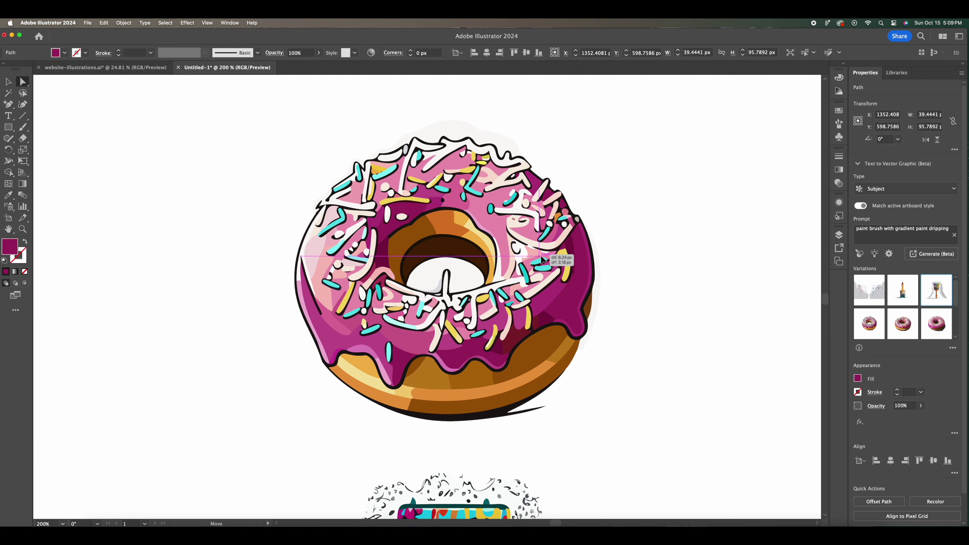
left_click(521, 247)
left_click_drag(518, 232, 468, 360)
left_click_drag(467, 246, 513, 415)
left_click_drag(432, 336, 471, 402)
Deselect the donut shape and examine the generated cassette's details beside the original.
key("super+minus")
key("super+minus")
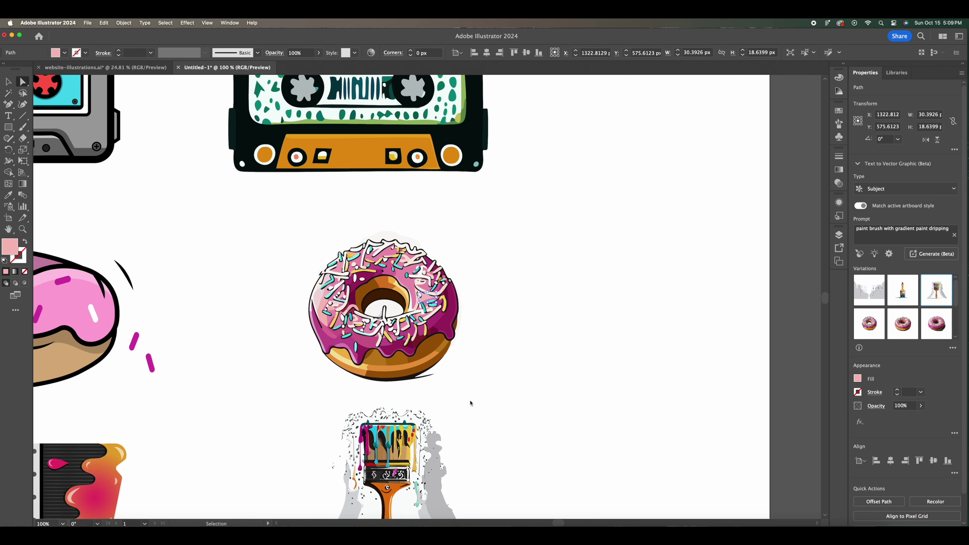
left_click(516, 300)
mouse_move(357, 205)
left_mouse_down()
mouse_move(435, 317)
mouse_move(417, 314)
left_mouse_up()
mouse_move(248, 310)
left_mouse_down()
mouse_move(436, 295)
mouse_move(404, 304)
mouse_move(245, 240)
left_mouse_up()
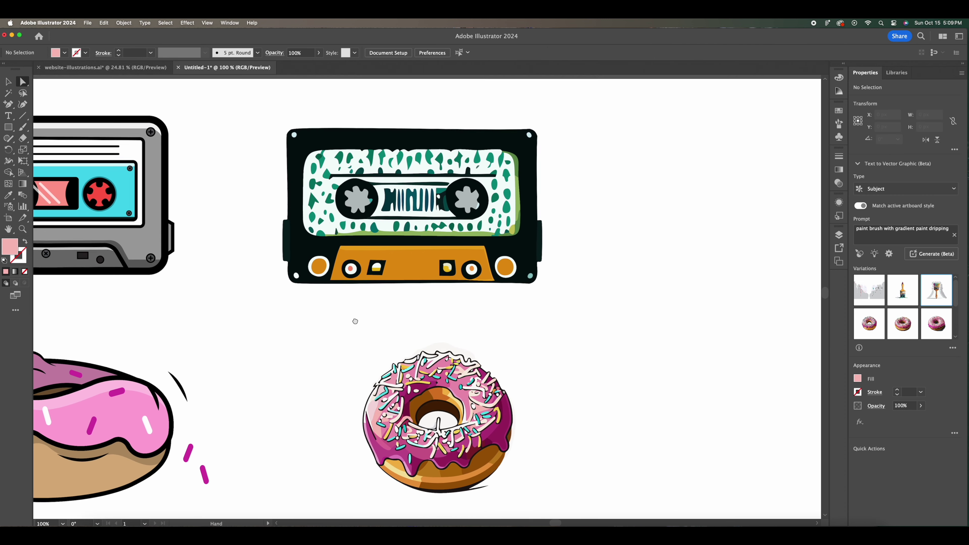